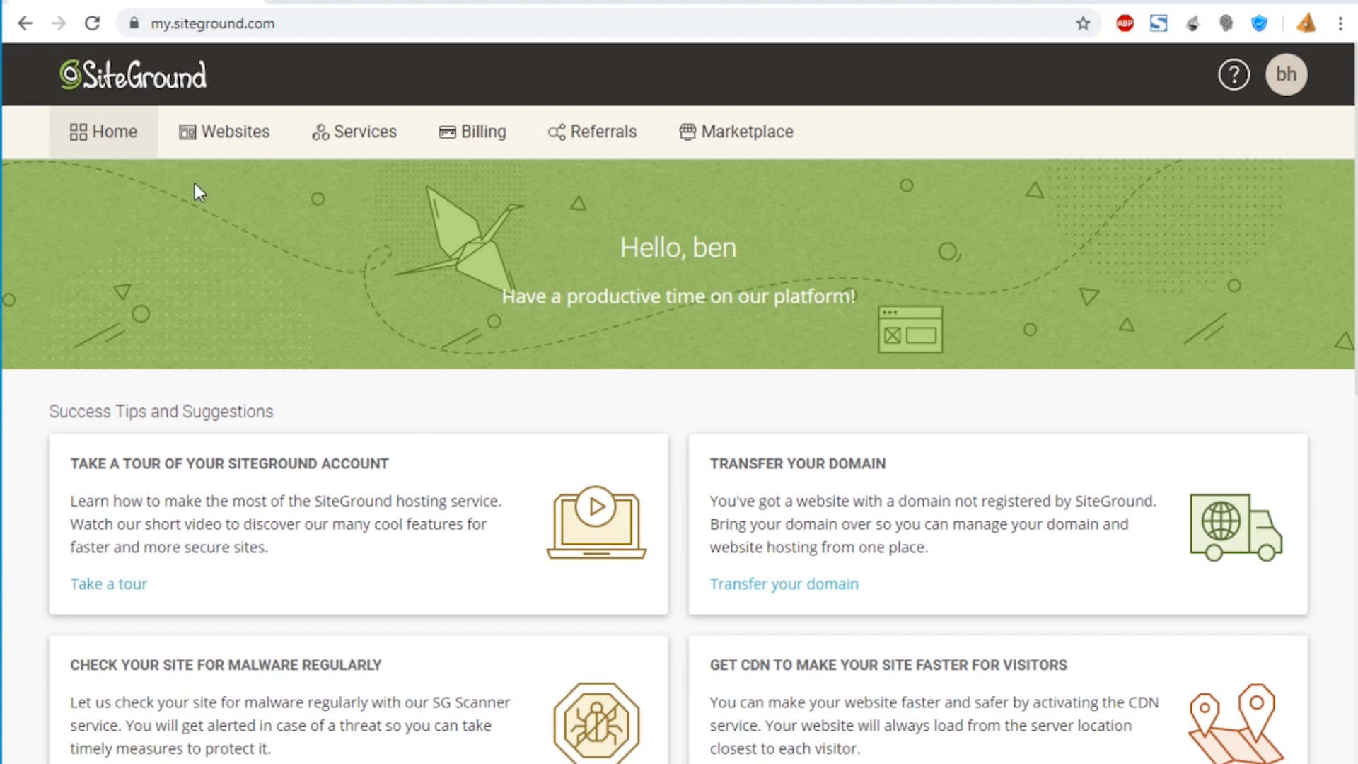
Step: Open the Site Tools of the scoretoys.net website from the account's website list
click(240, 130)
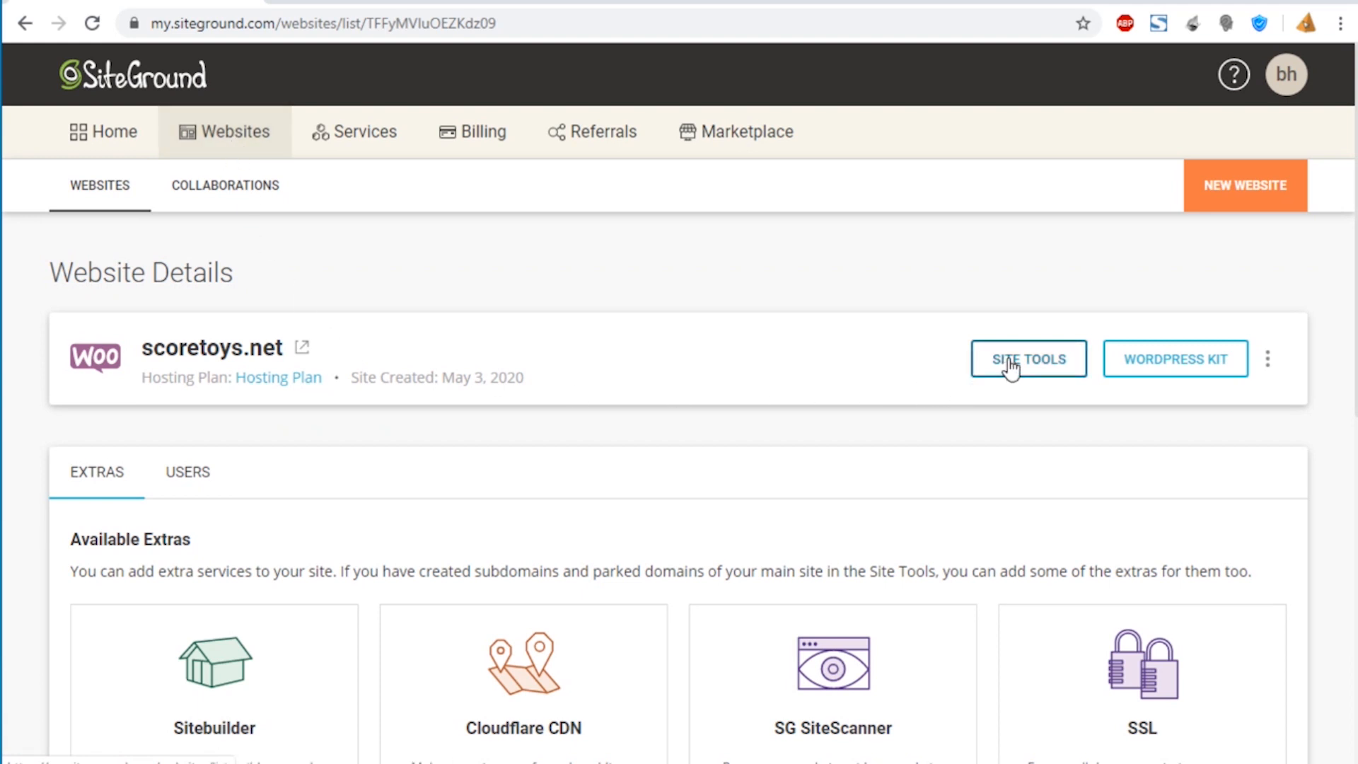
drag(119, 362, 752, 404)
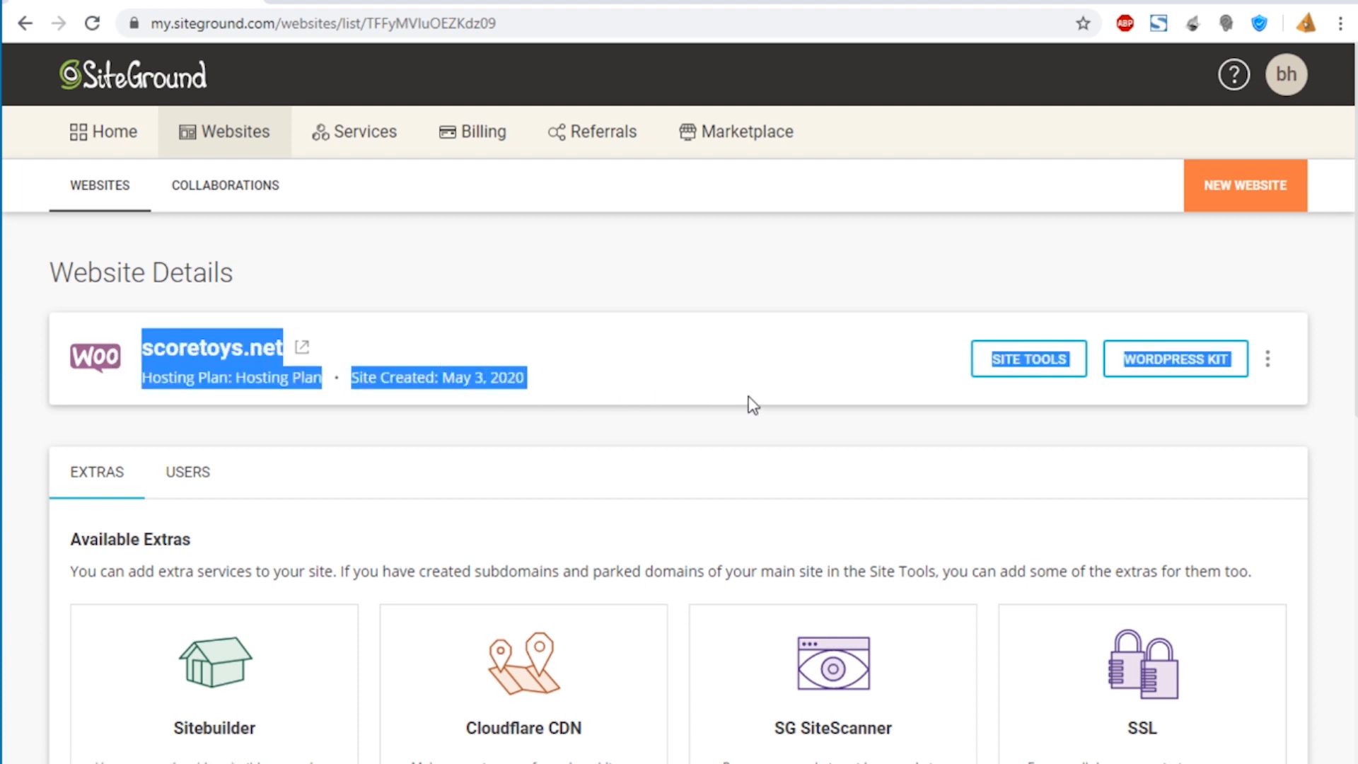
click(816, 264)
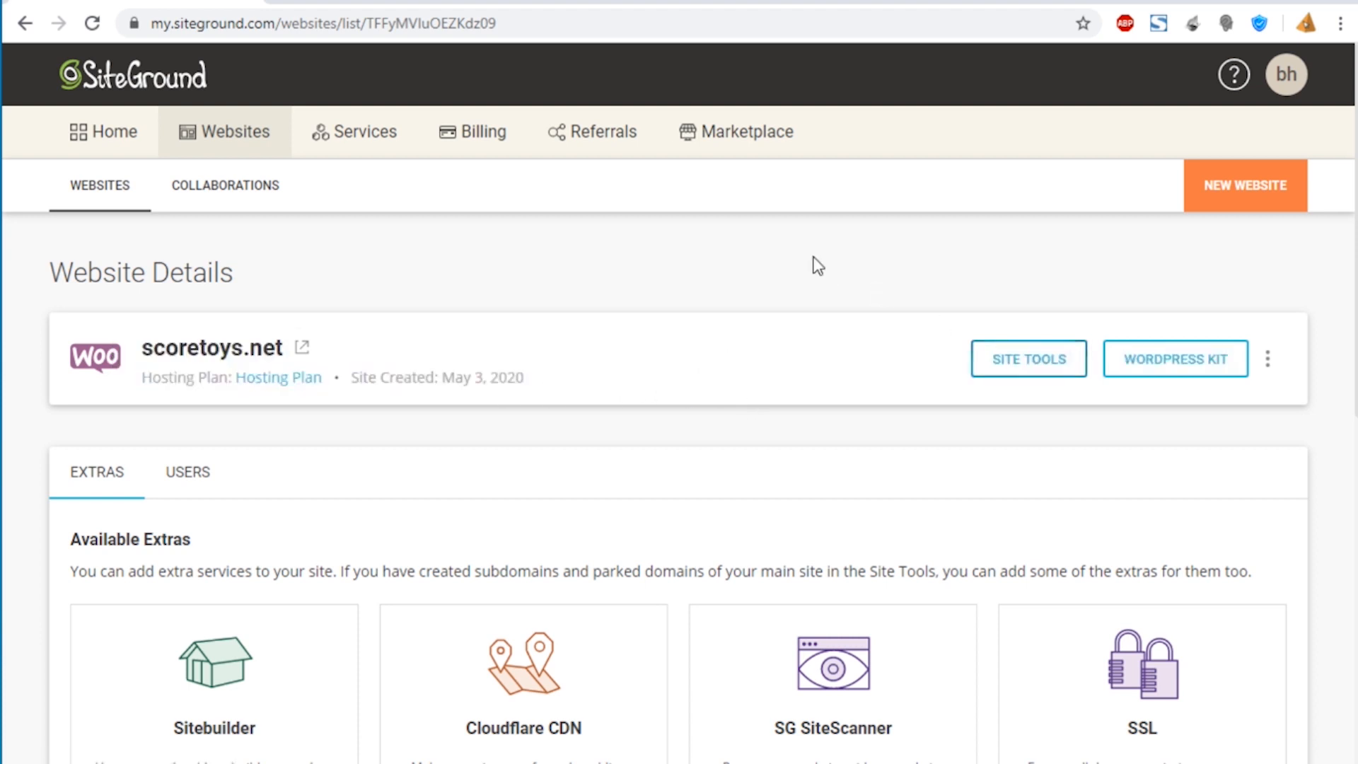
click(1025, 358)
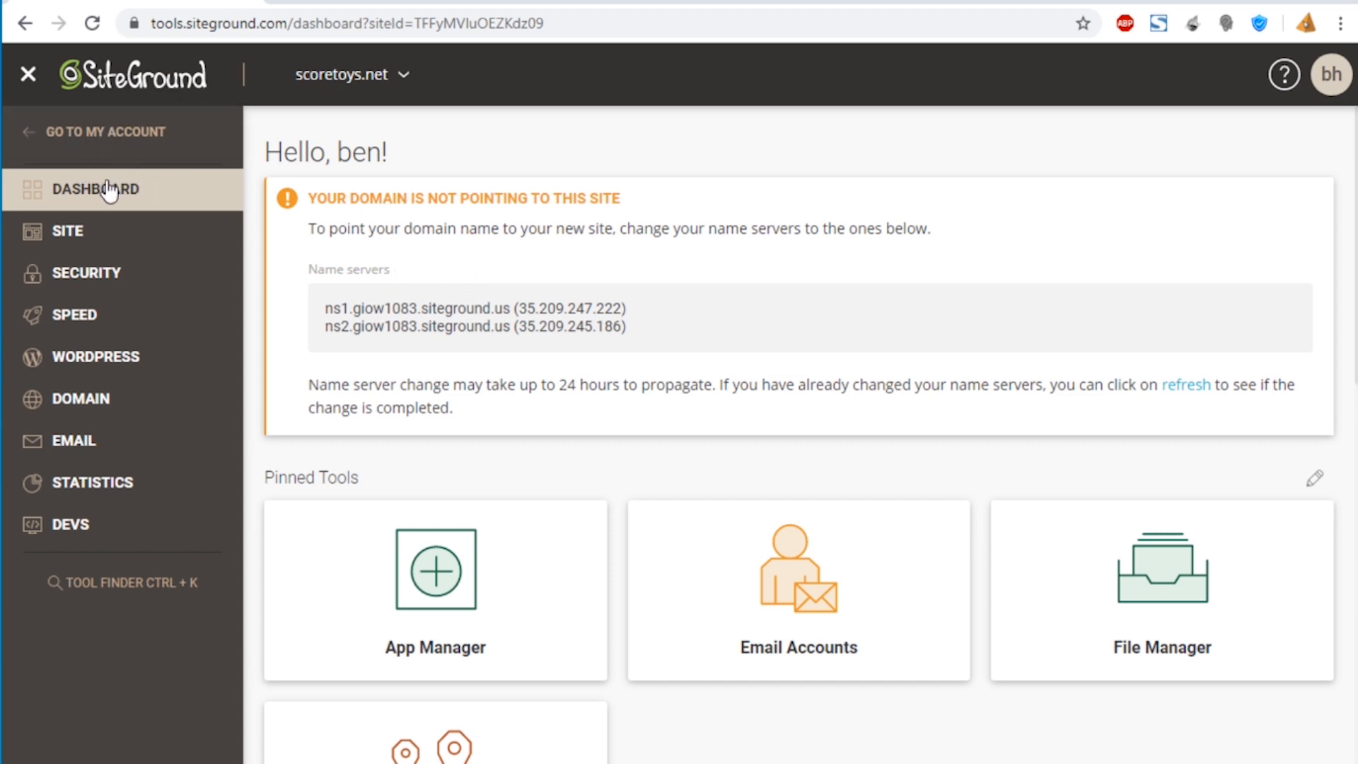
Step: Look up the site's IP address and name servers in the dashboard's site information
scroll(563, 382, down, 1)
scroll(561, 382, down, 10)
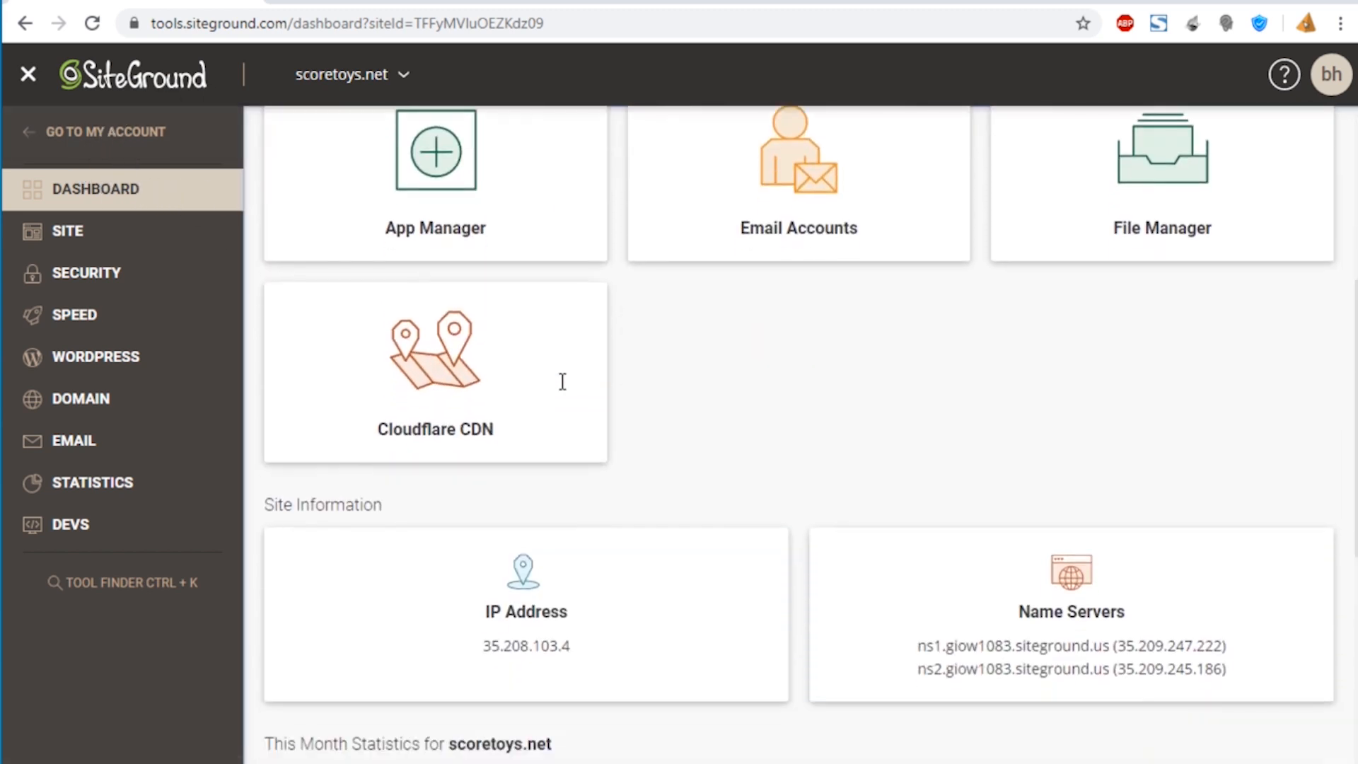
scroll(549, 354, up, 3)
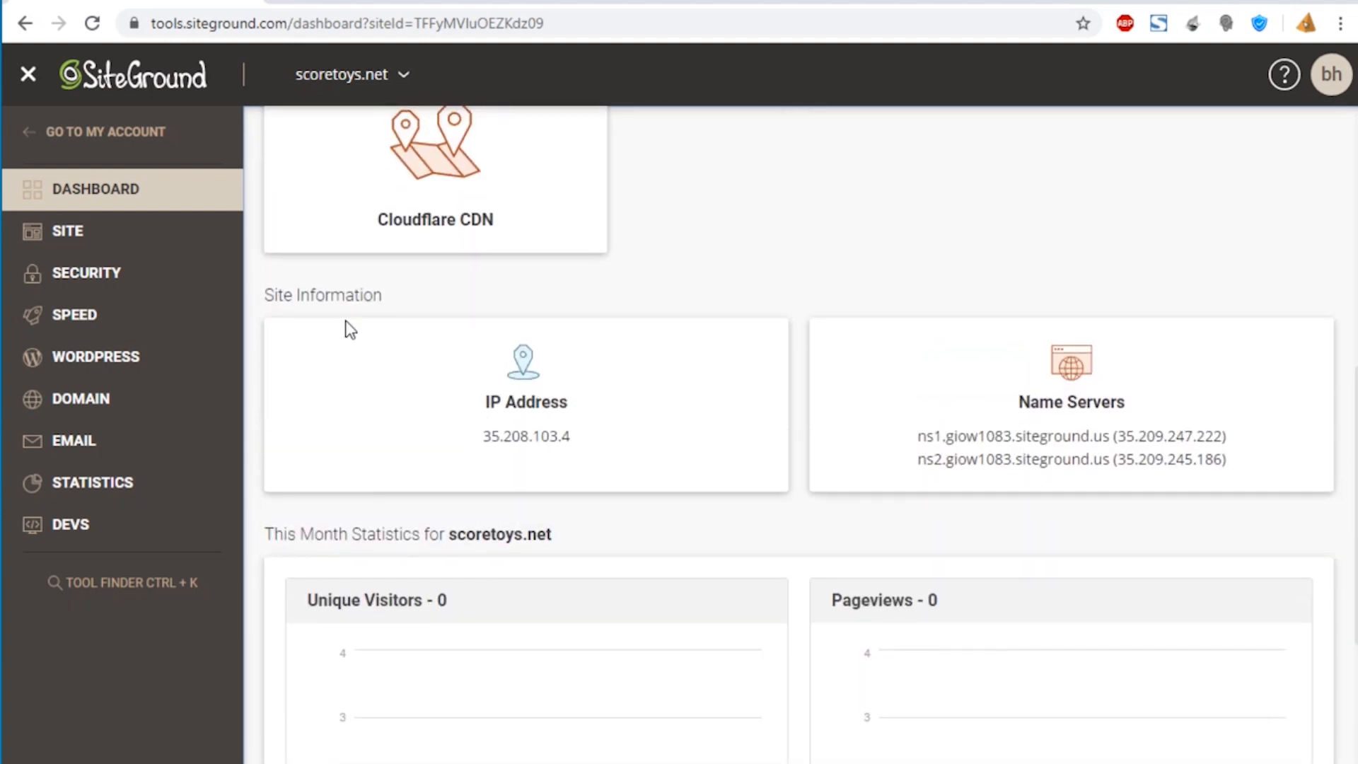
drag(264, 295, 436, 302)
click(481, 363)
drag(488, 399, 576, 412)
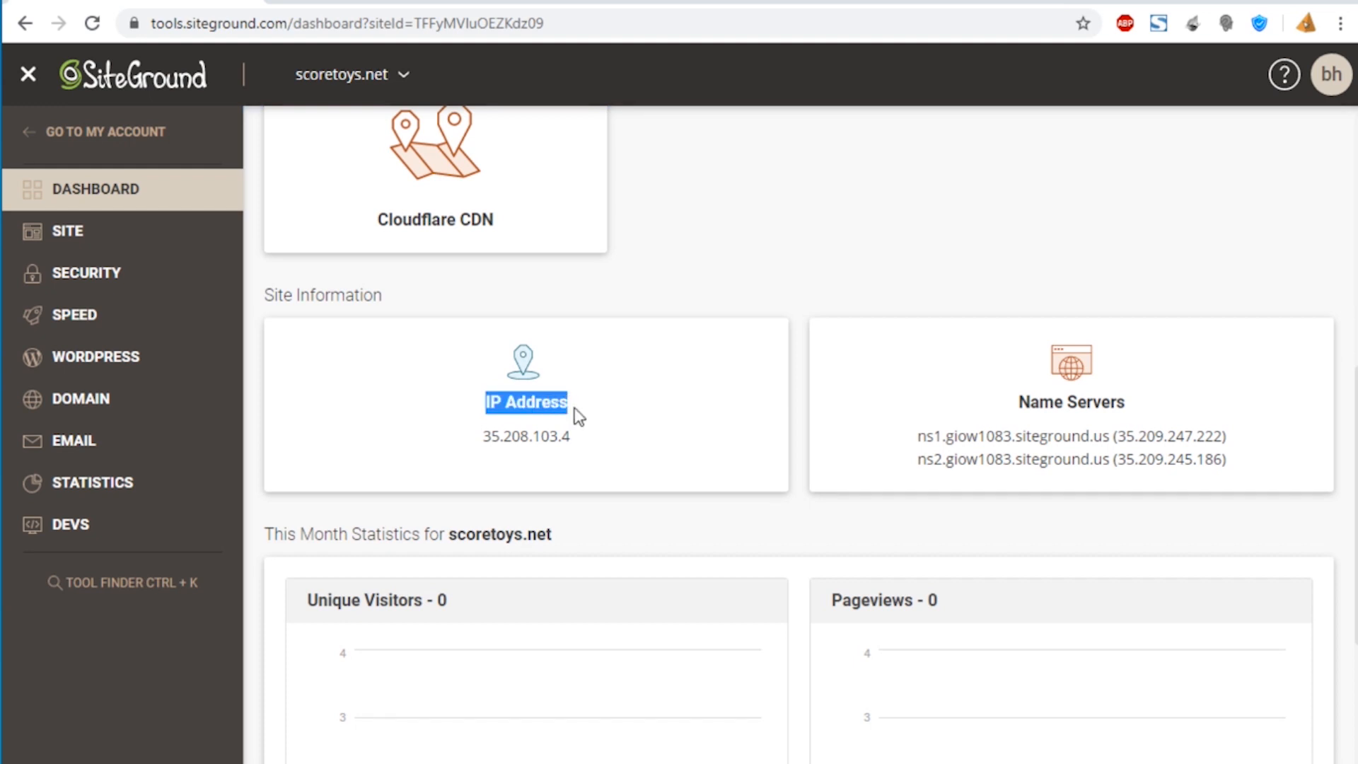
drag(480, 442, 597, 444)
drag(1026, 400, 1252, 476)
click(1258, 474)
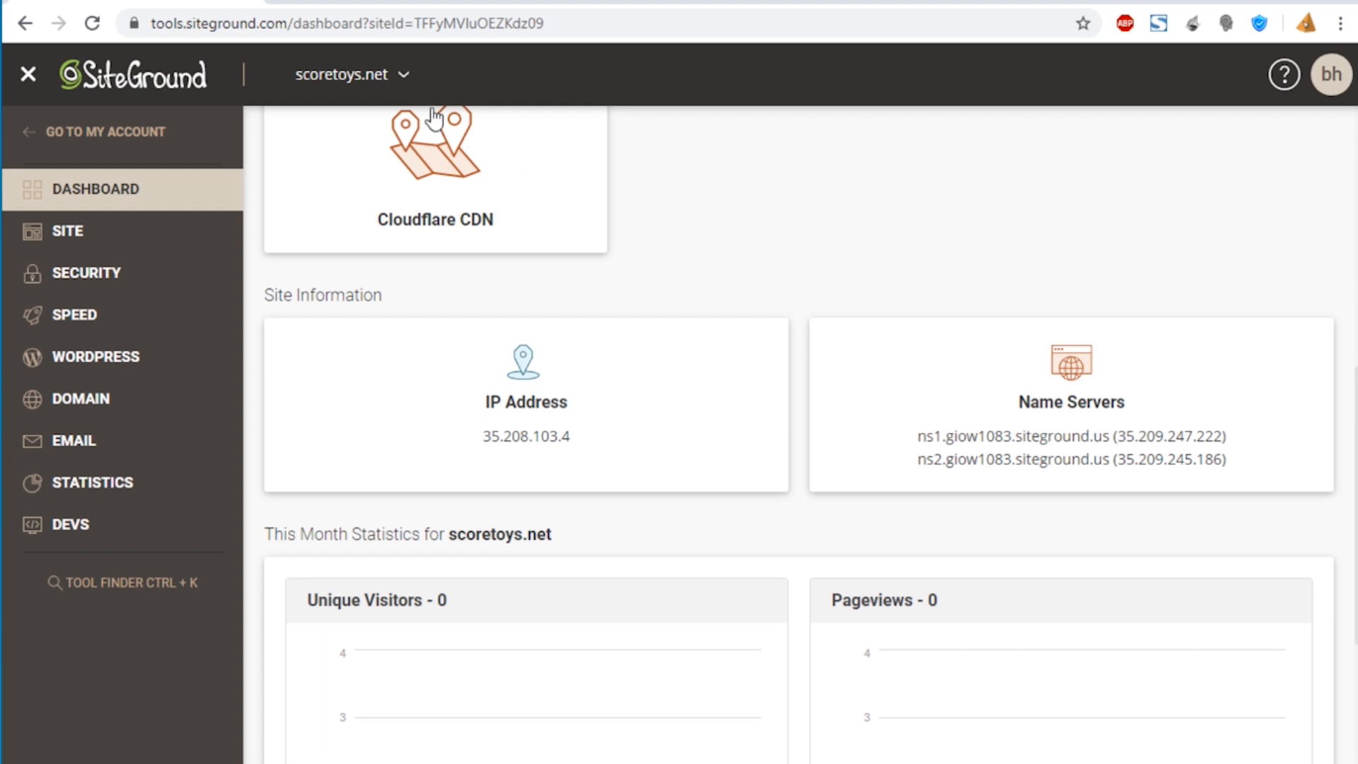
Step: Switch to Google Domains and open the name server settings in the DNS page of scoretoys.net
click(296, 6)
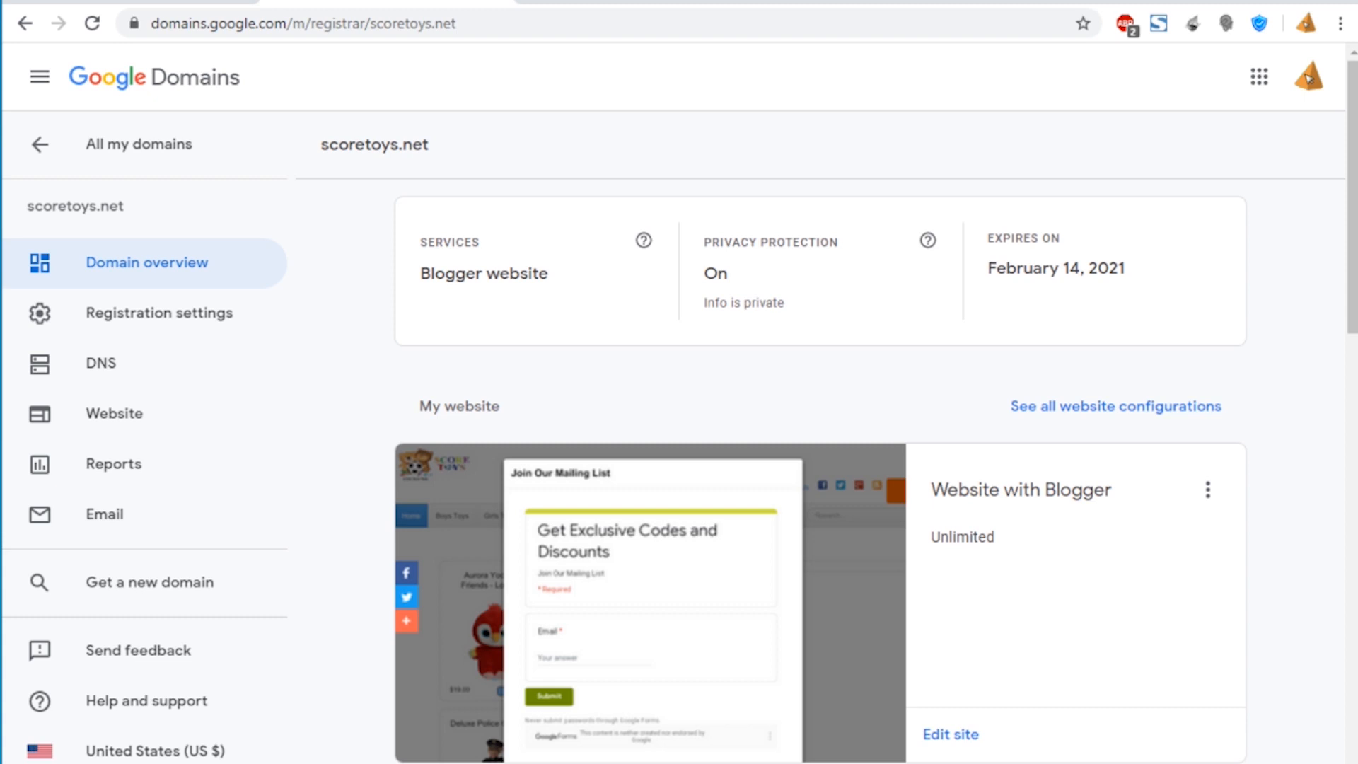
drag(306, 151, 444, 149)
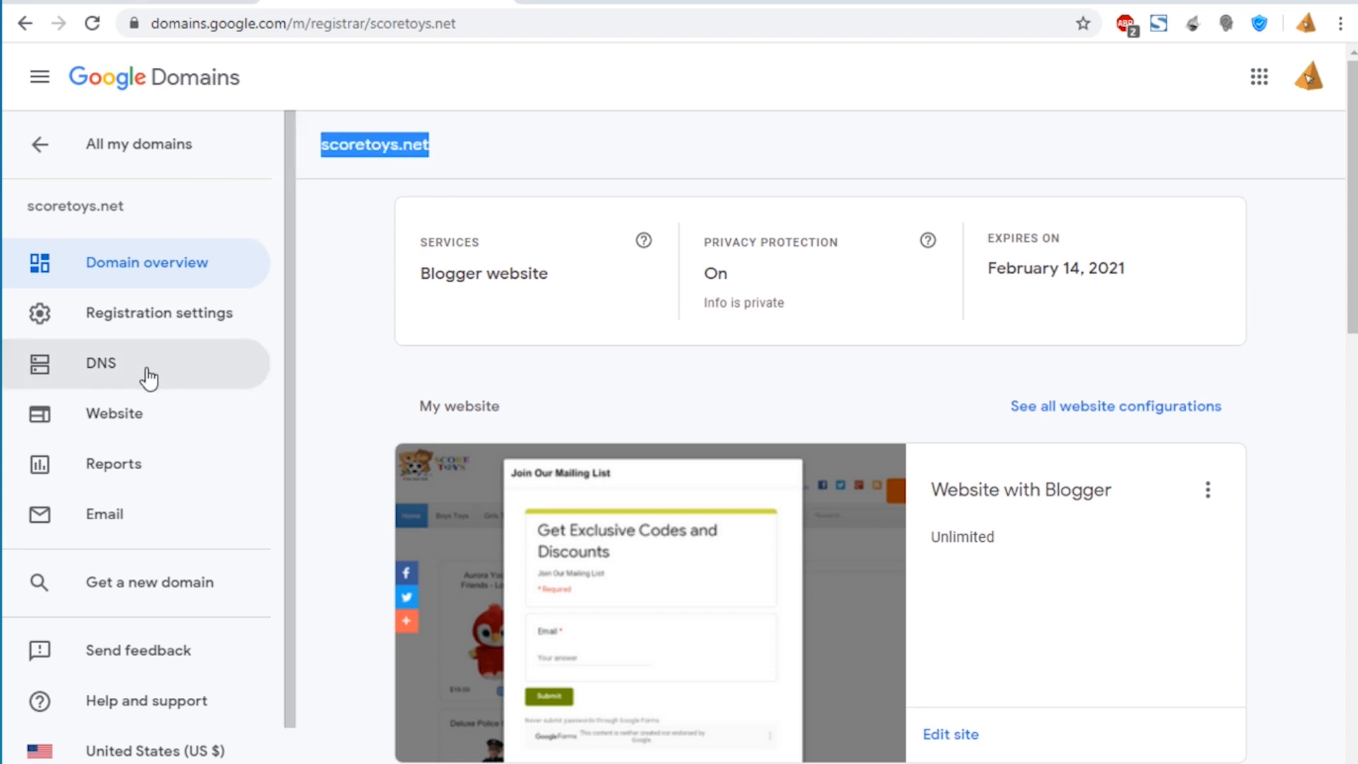
click(119, 366)
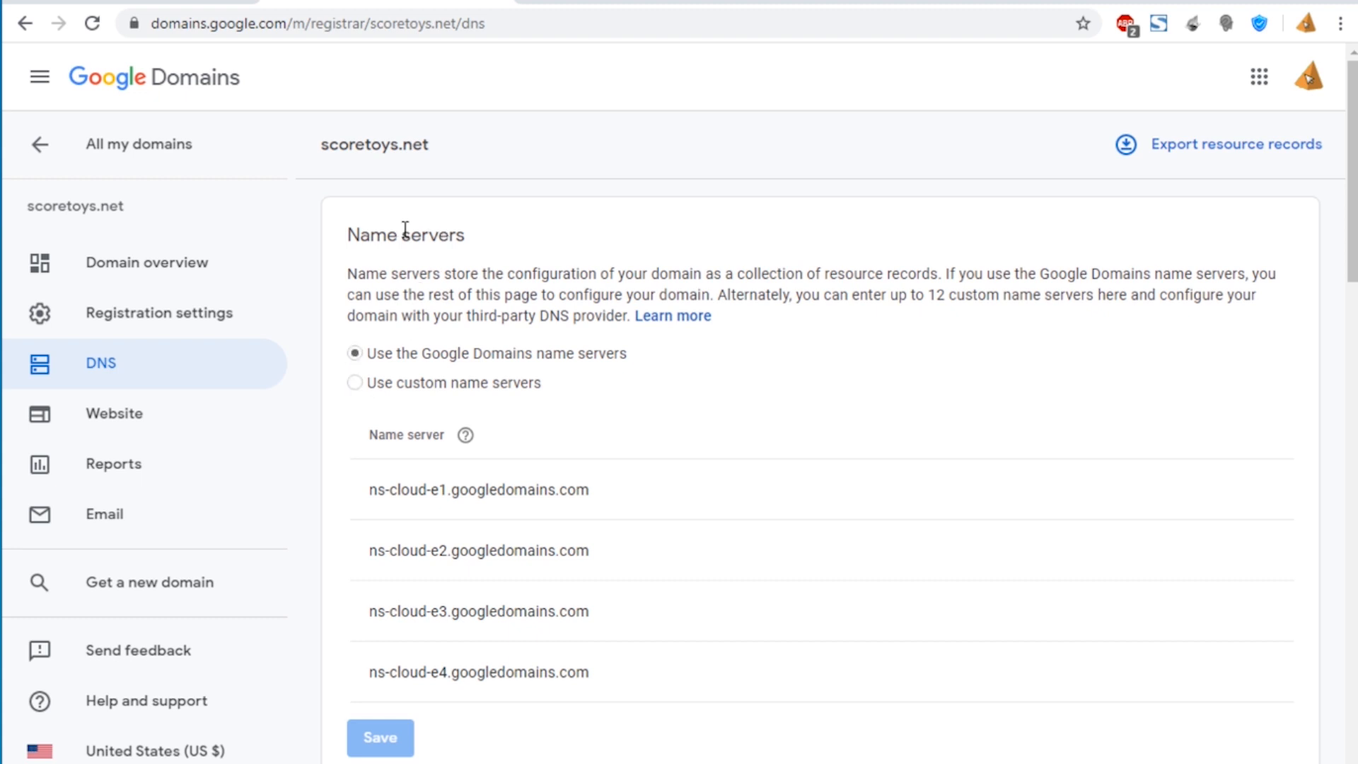
drag(352, 233, 491, 245)
click(492, 245)
scroll(492, 245, down, 1)
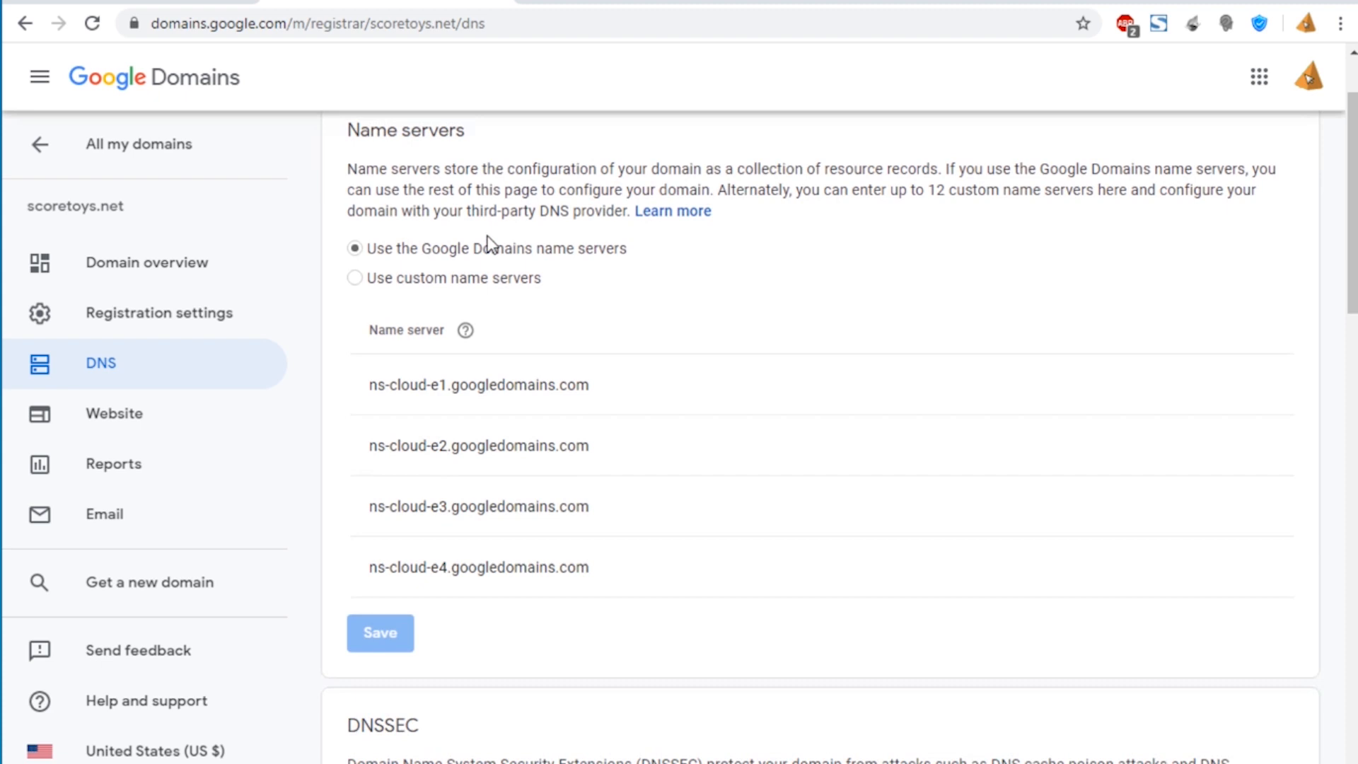
Step: Try custom name servers with two entry rows for the SiteGround name servers, and revert to the Google Domains name servers
click(355, 277)
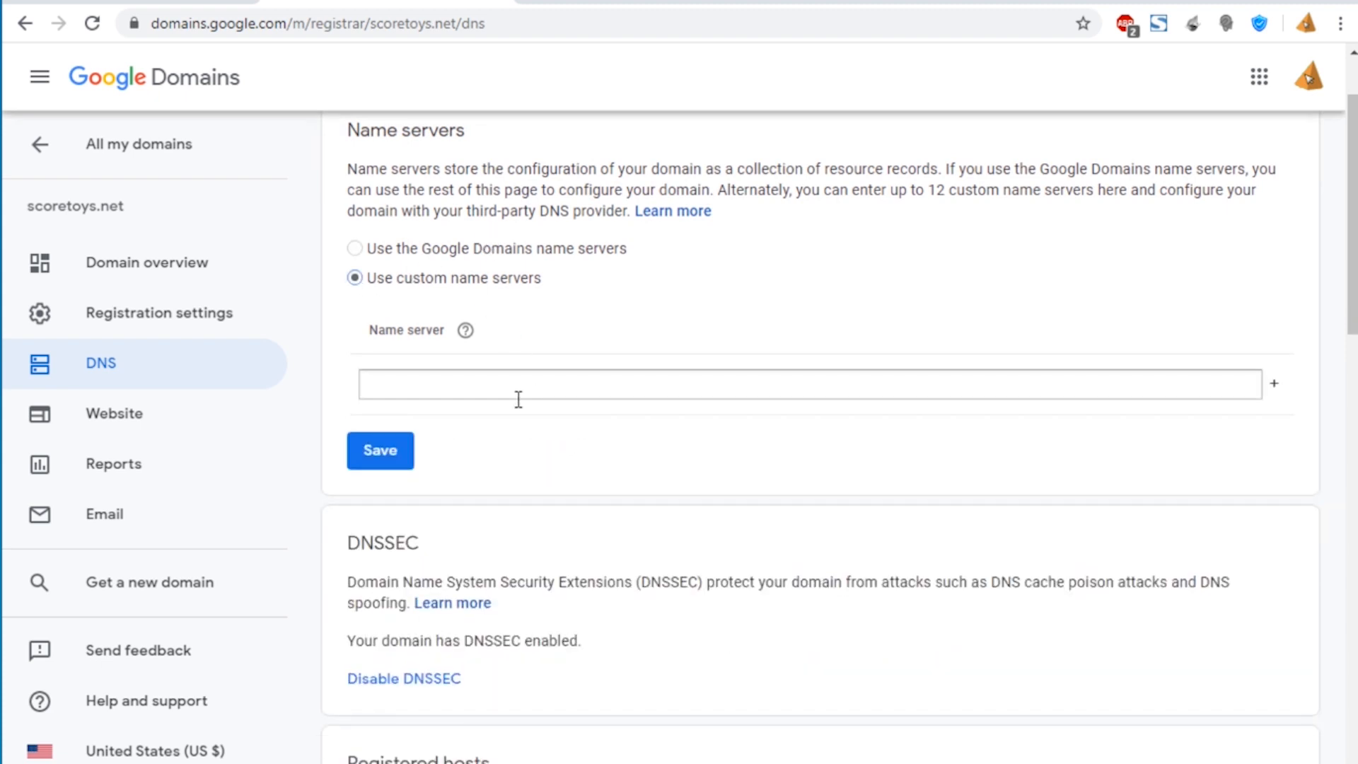
click(1274, 383)
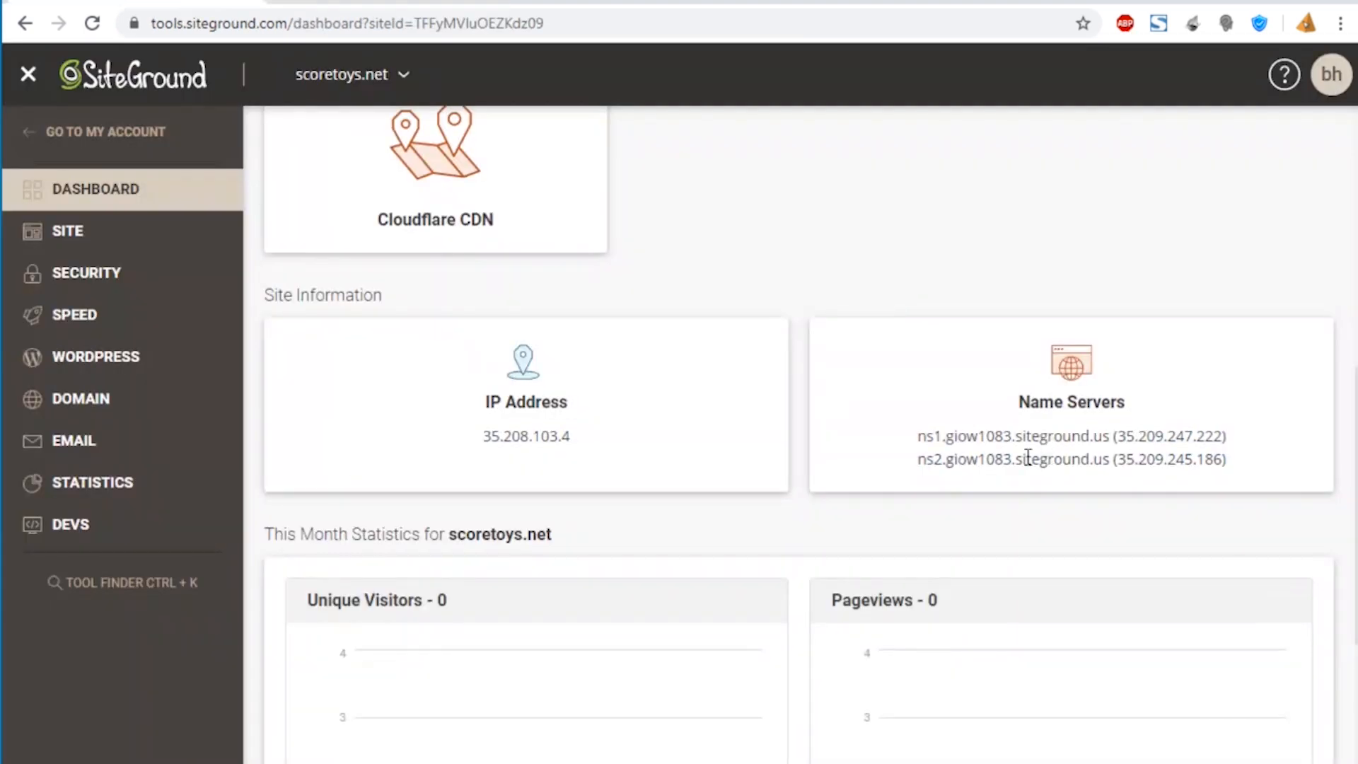
drag(918, 436, 1109, 436)
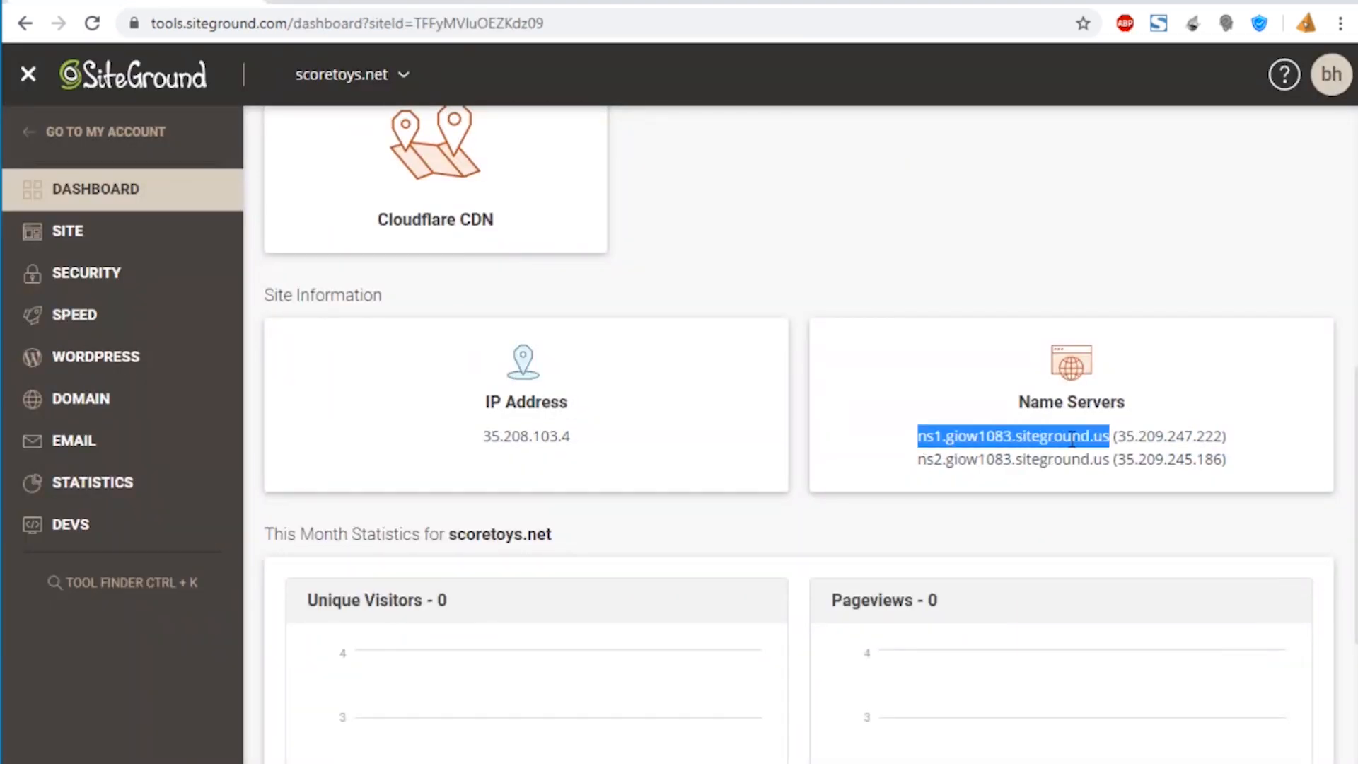
drag(918, 459, 1114, 458)
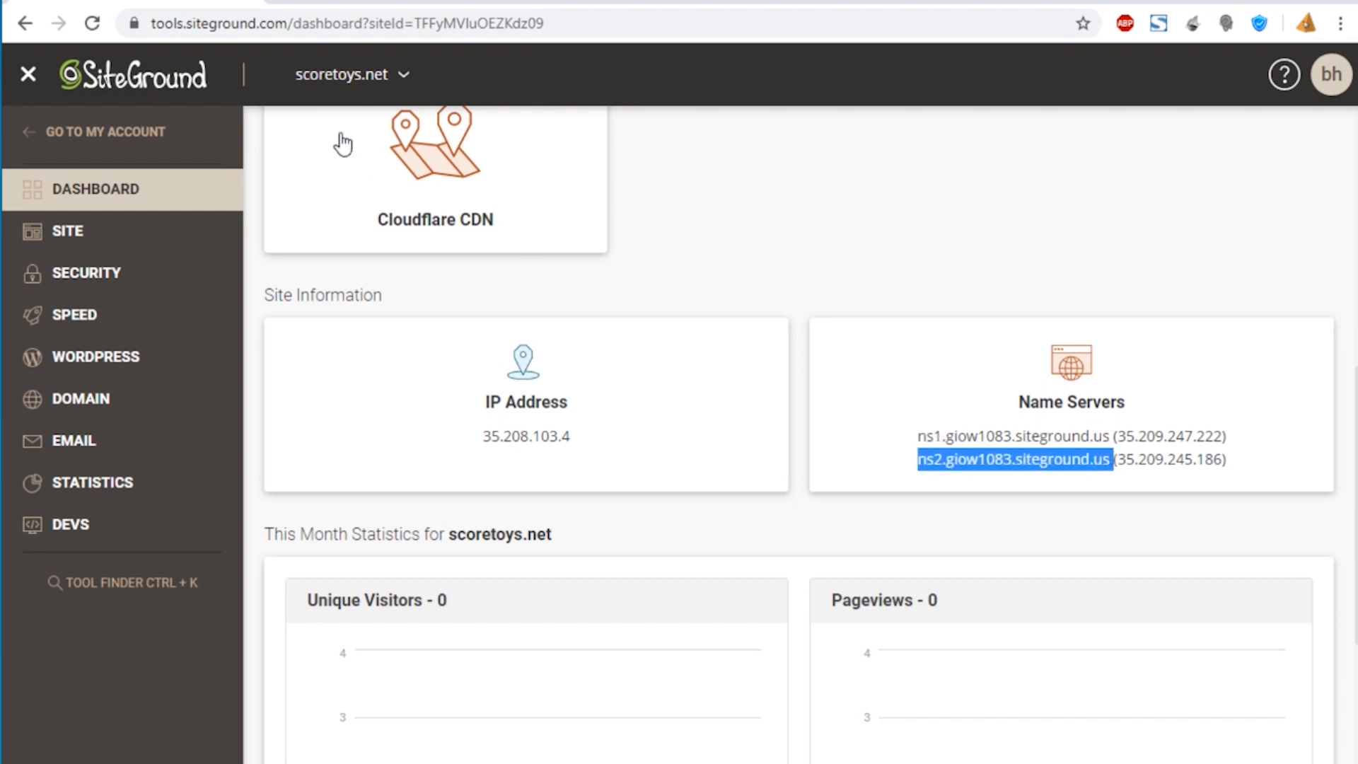
click(380, 4)
click(447, 384)
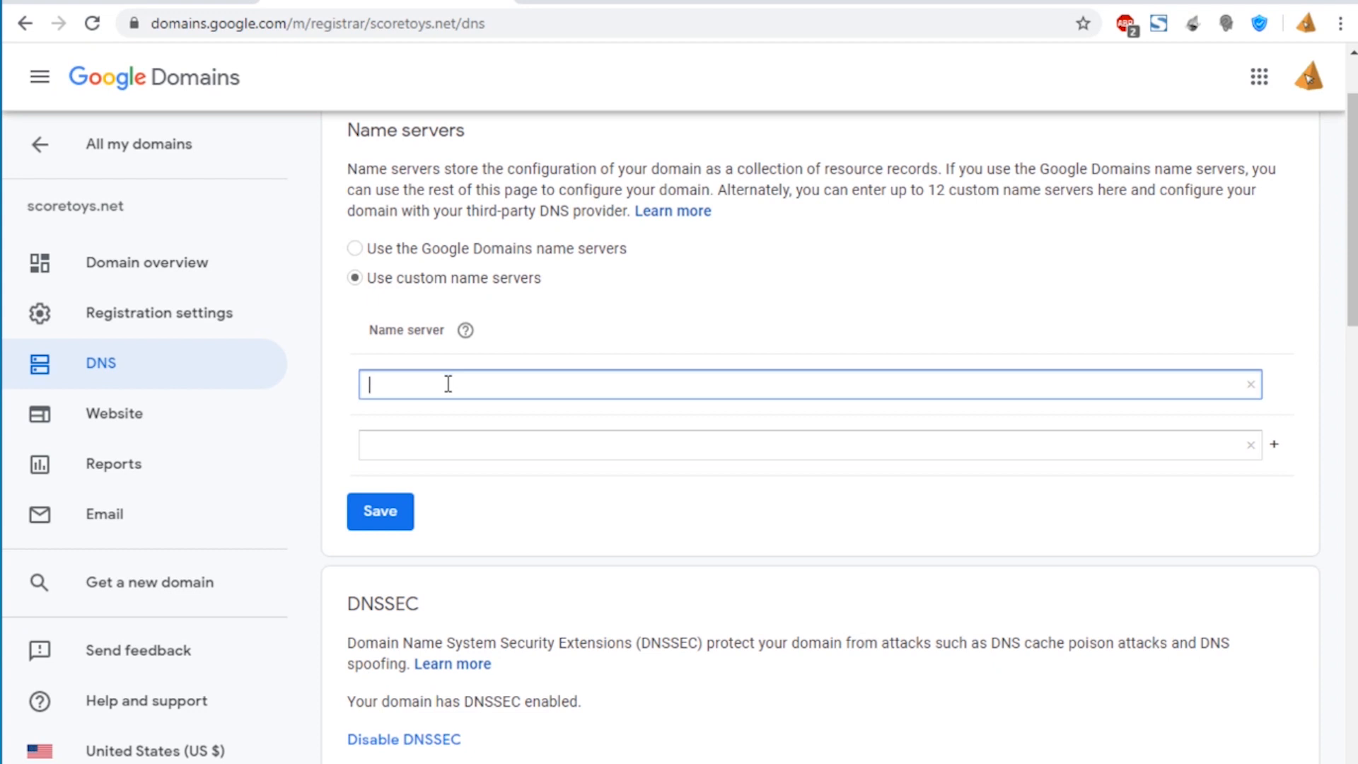
click(434, 440)
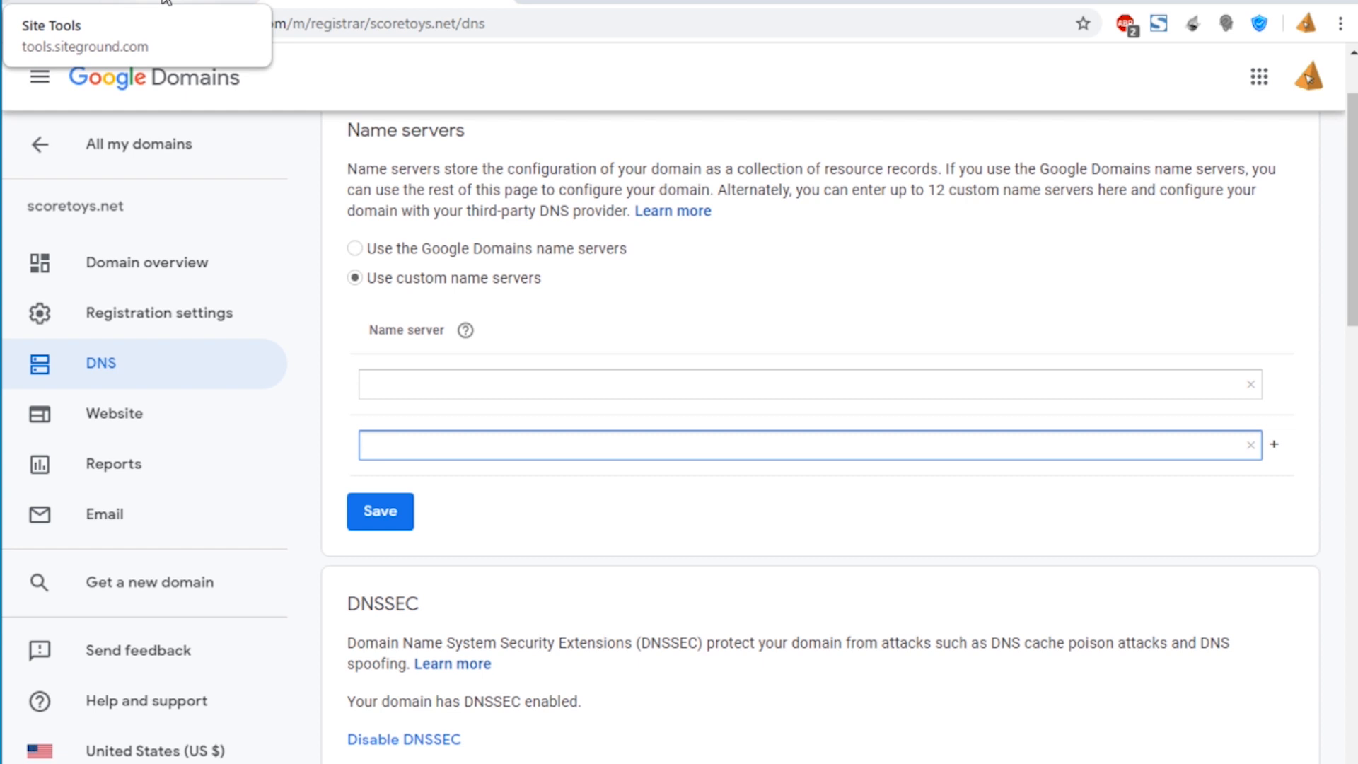
click(355, 248)
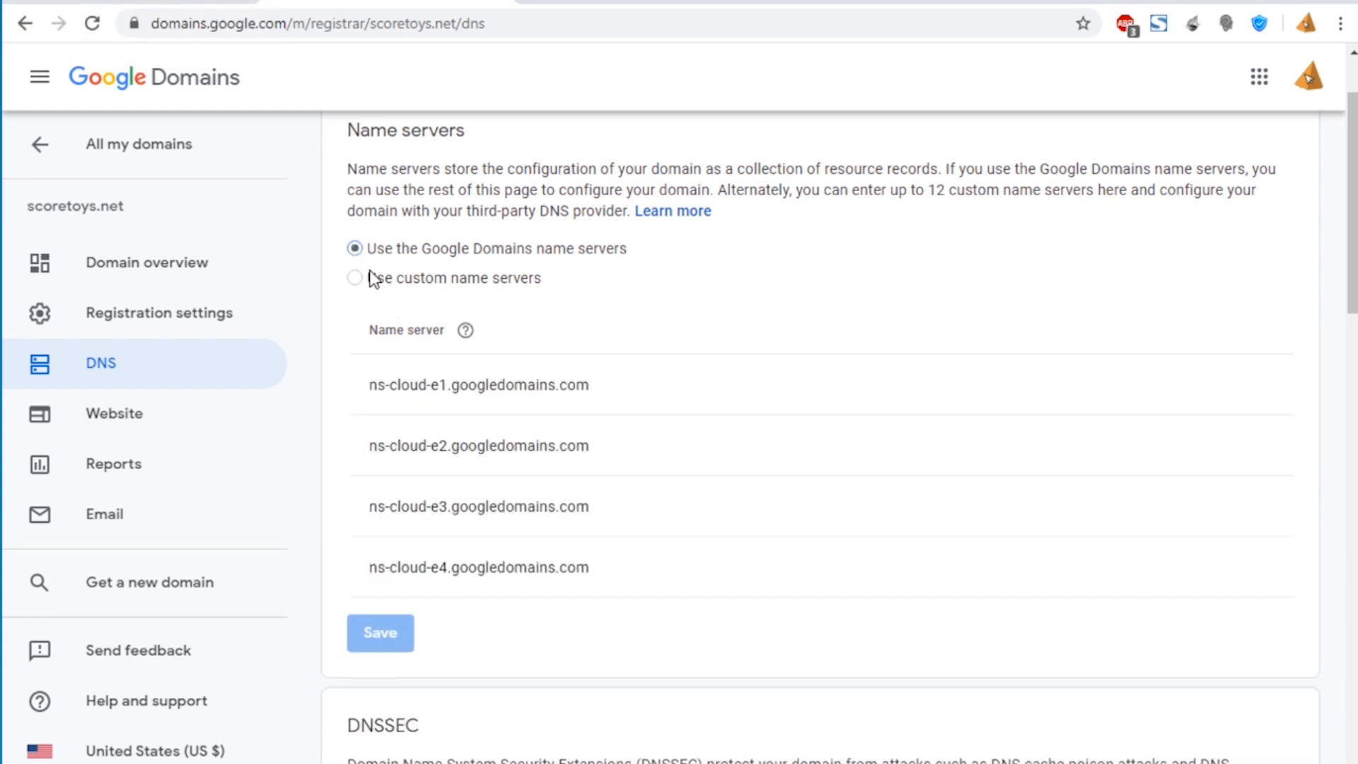
drag(367, 248, 636, 266)
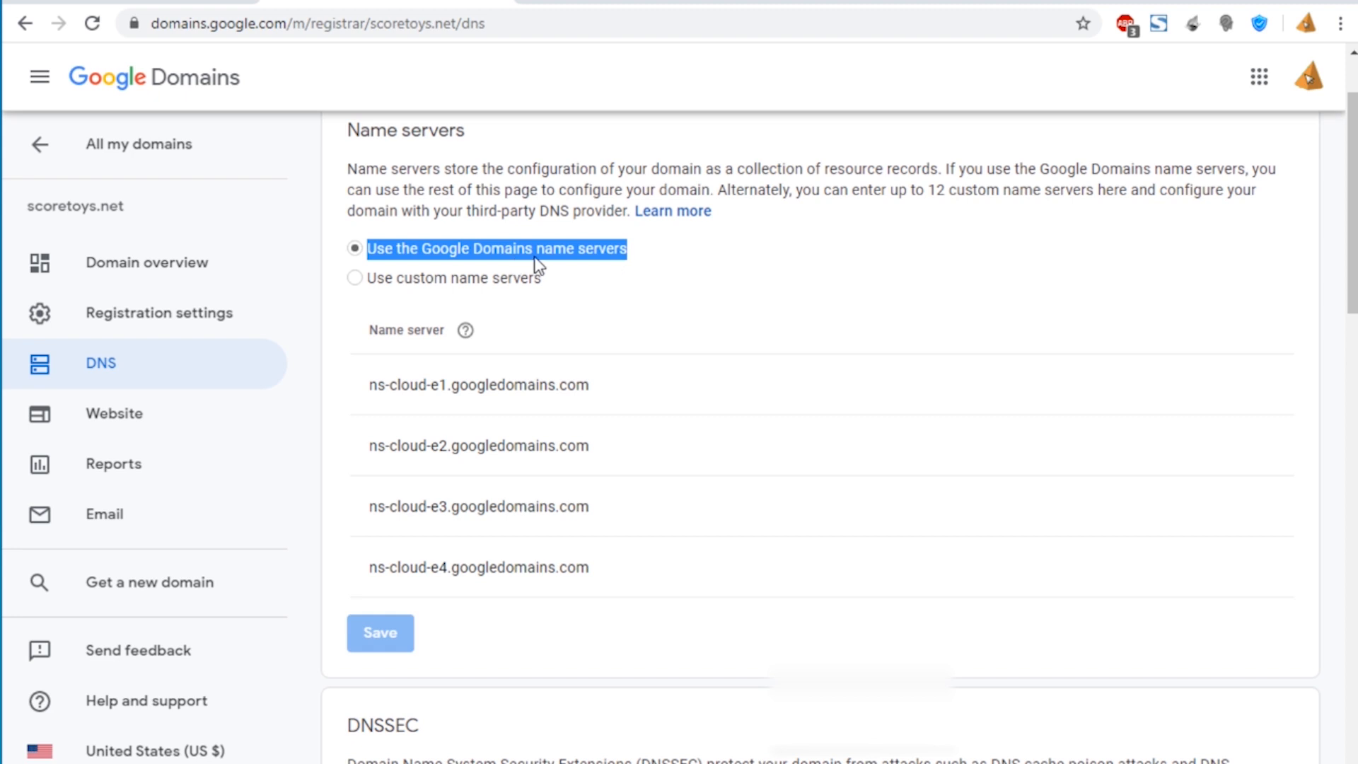
Step: Review the domain's DNS records in Google Domains against the site information shown in SiteGround
scroll(652, 297, down, 20)
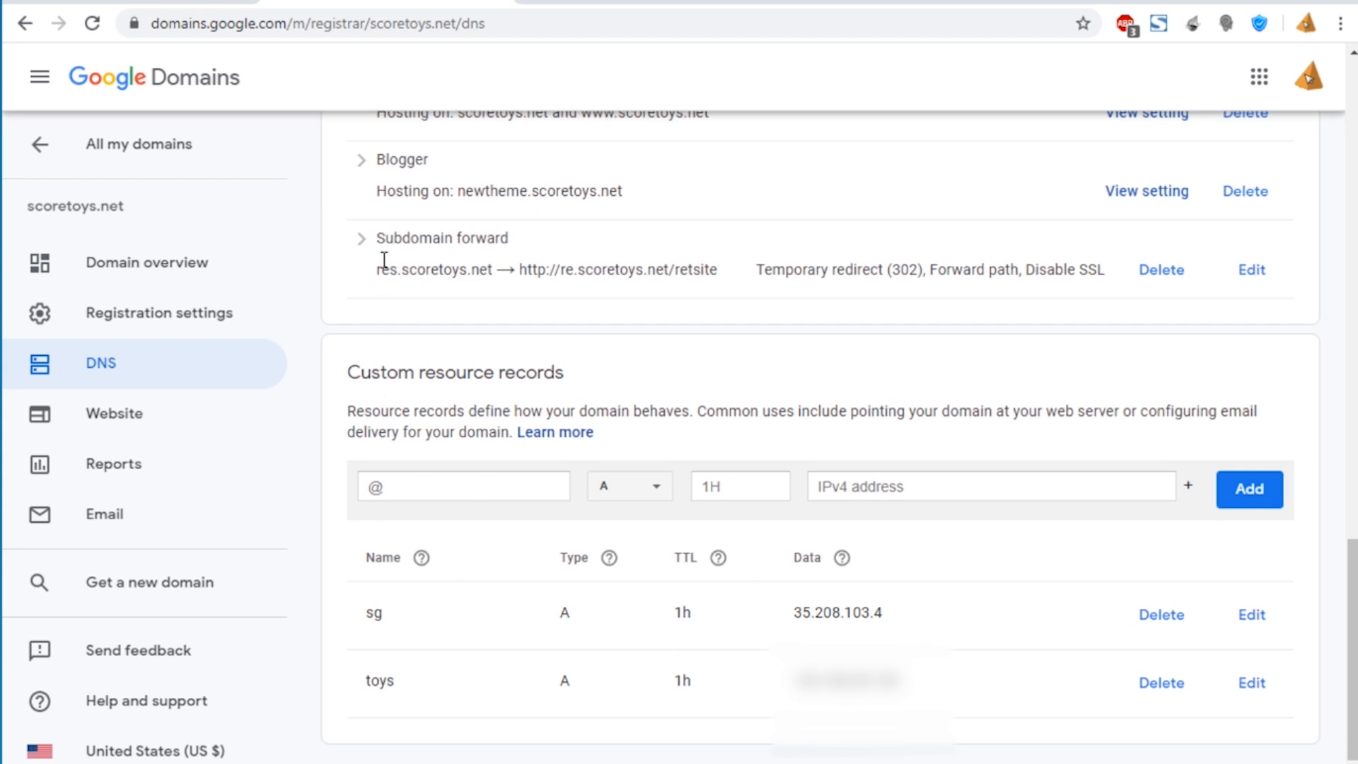
click(201, 1)
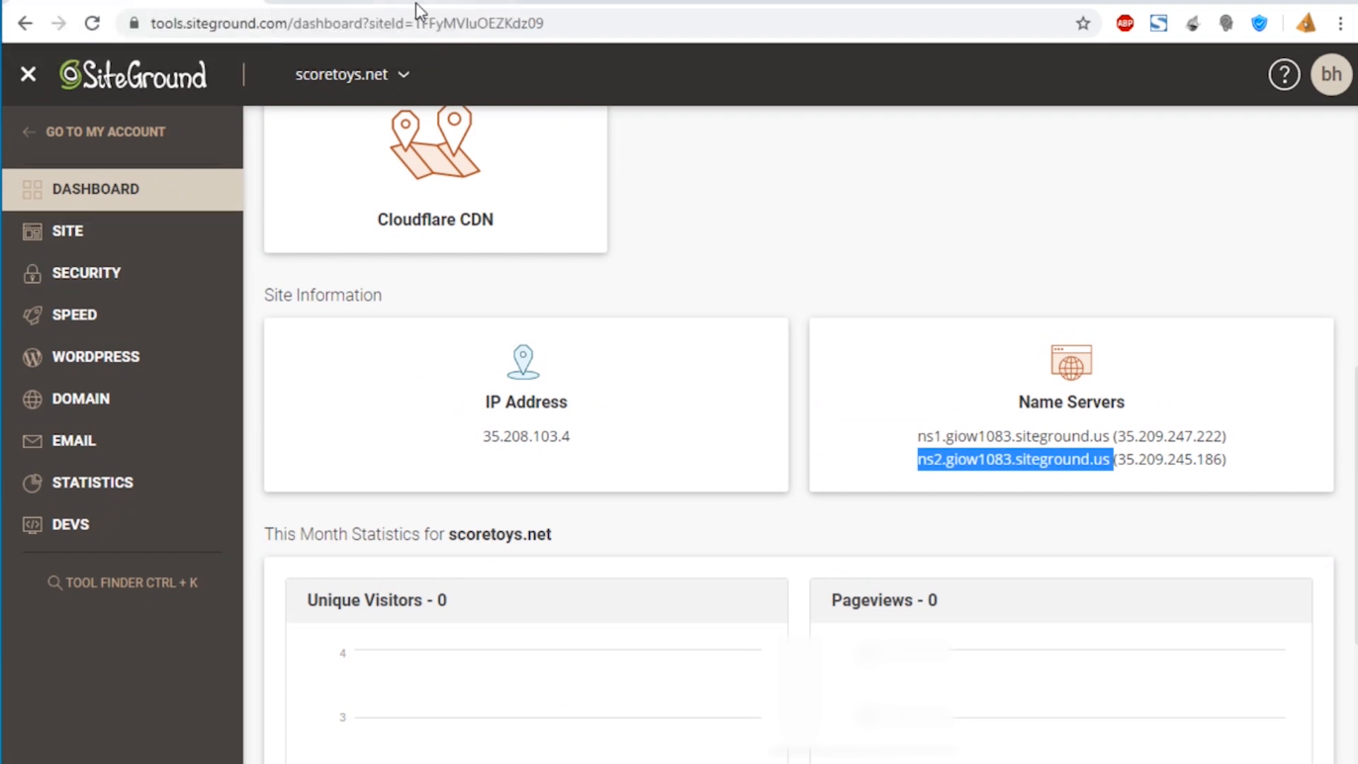
click(389, 3)
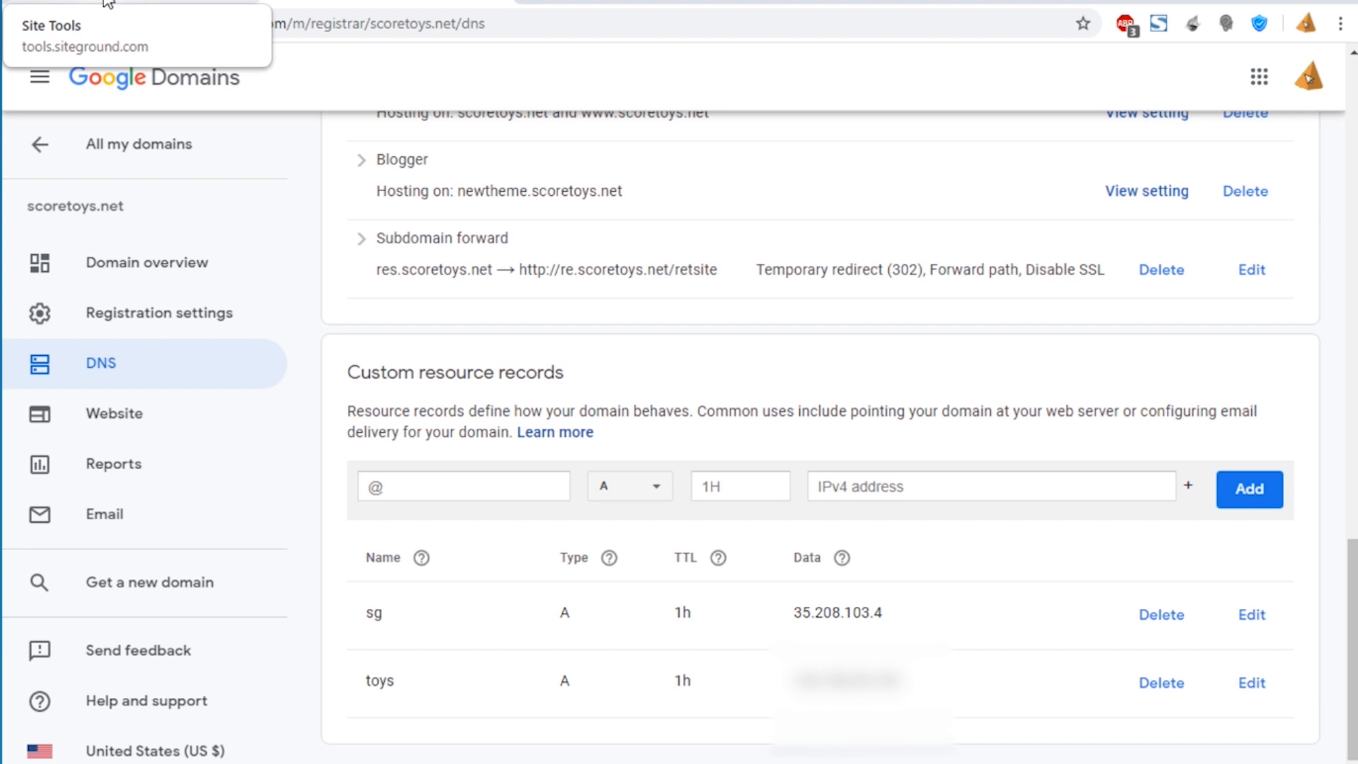
scroll(470, 270, up, 10)
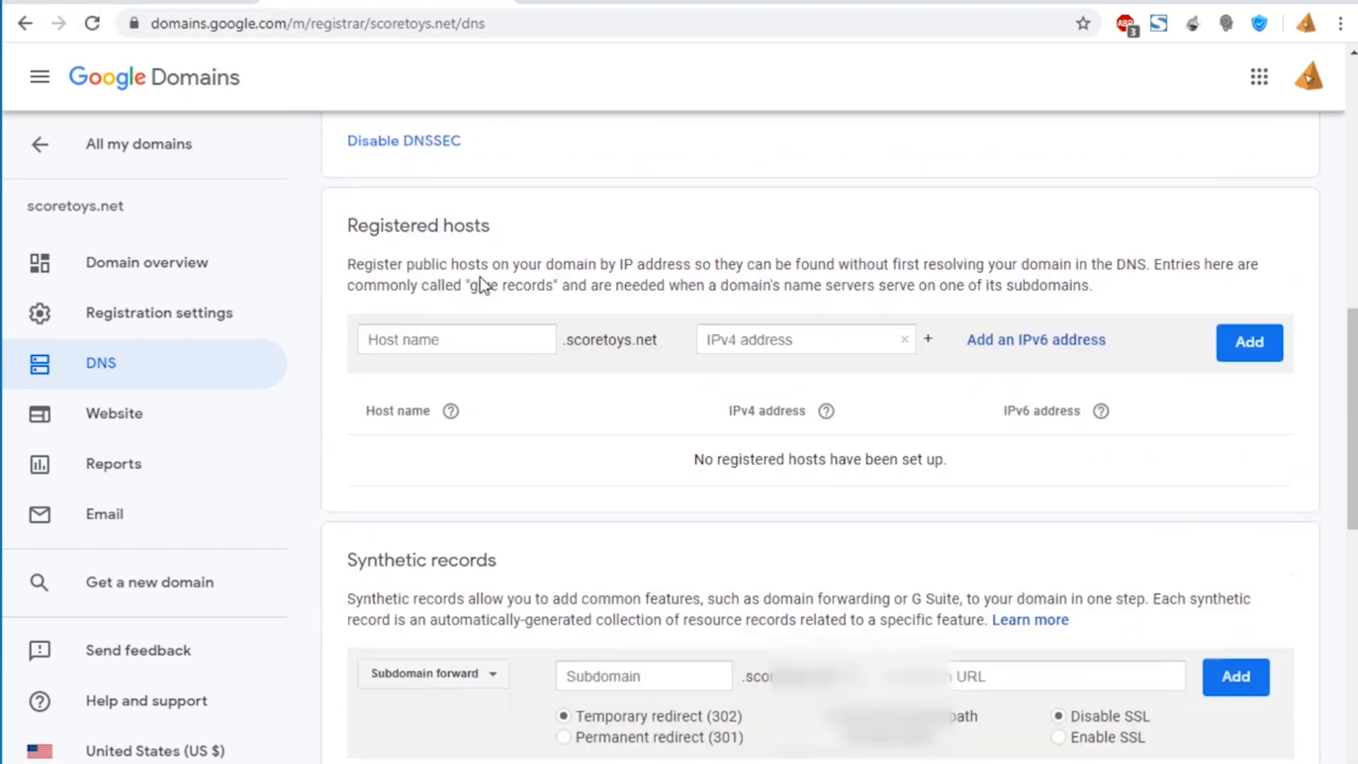
click(322, 145)
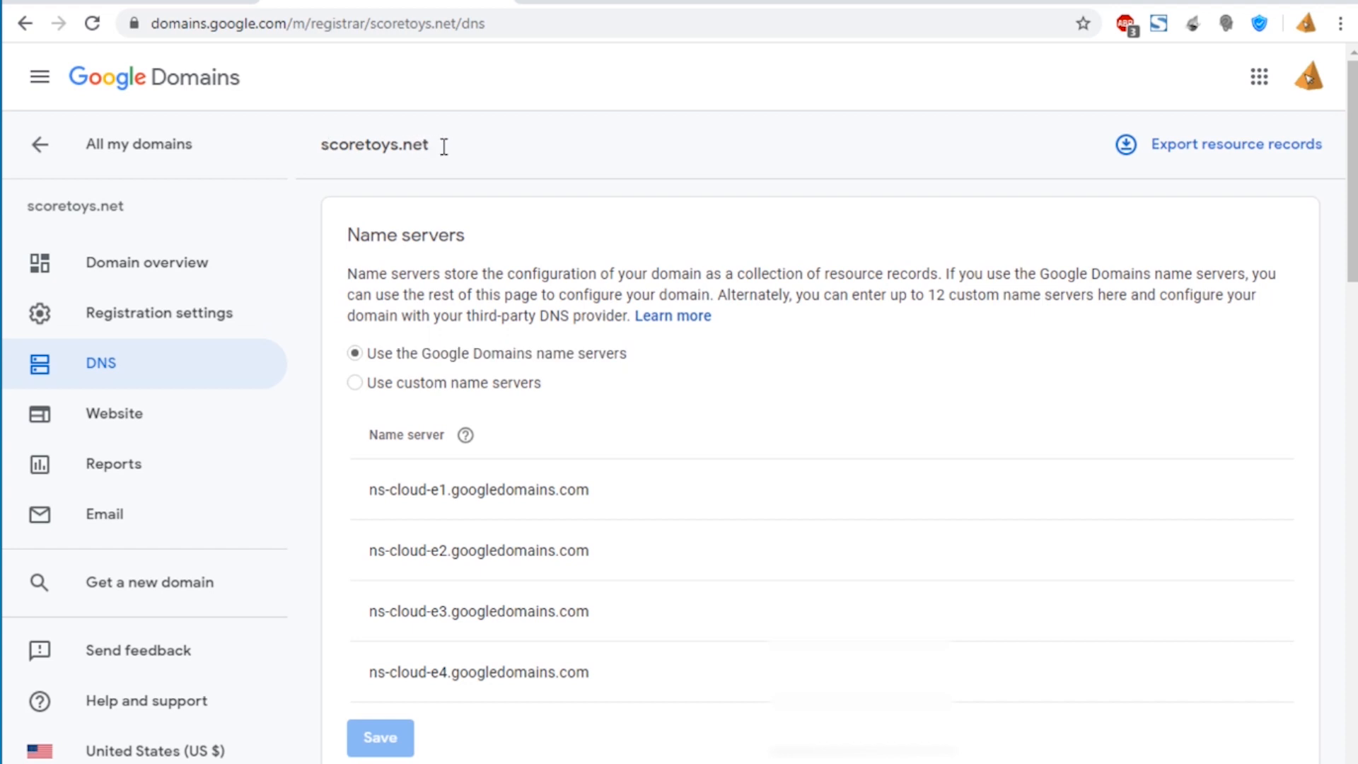
double_click(361, 145)
Step: Start a custom resource record with @ as the name and A as the type
scroll(523, 201, down, 10)
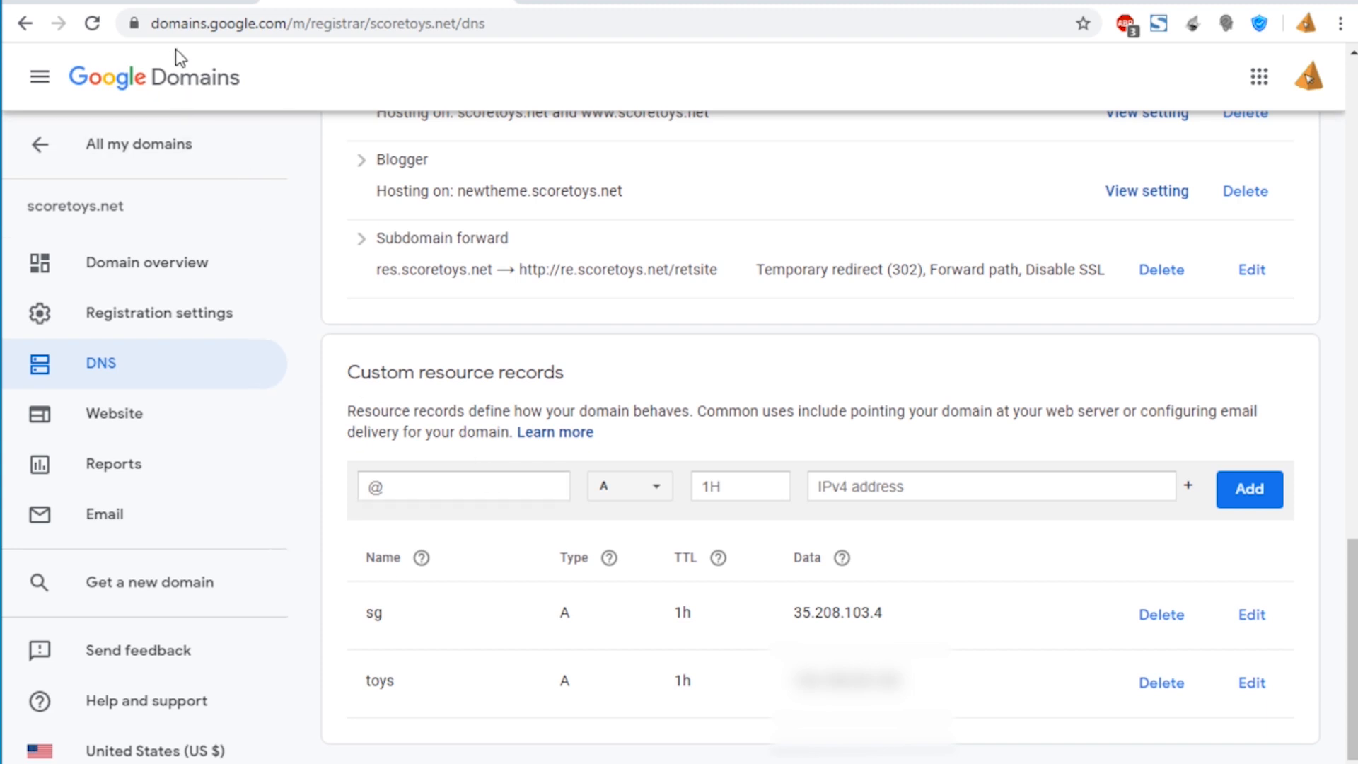
click(391, 487)
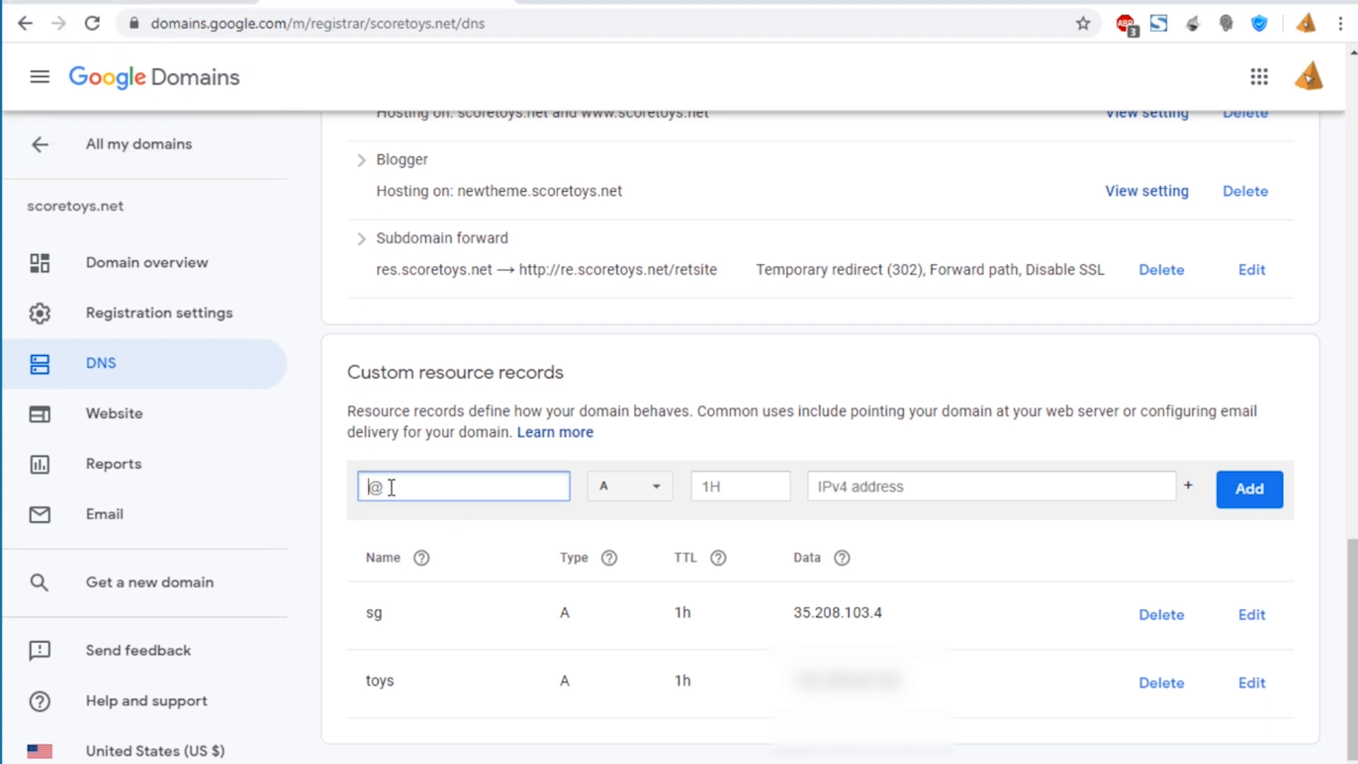
text(@)
click(606, 491)
click(625, 488)
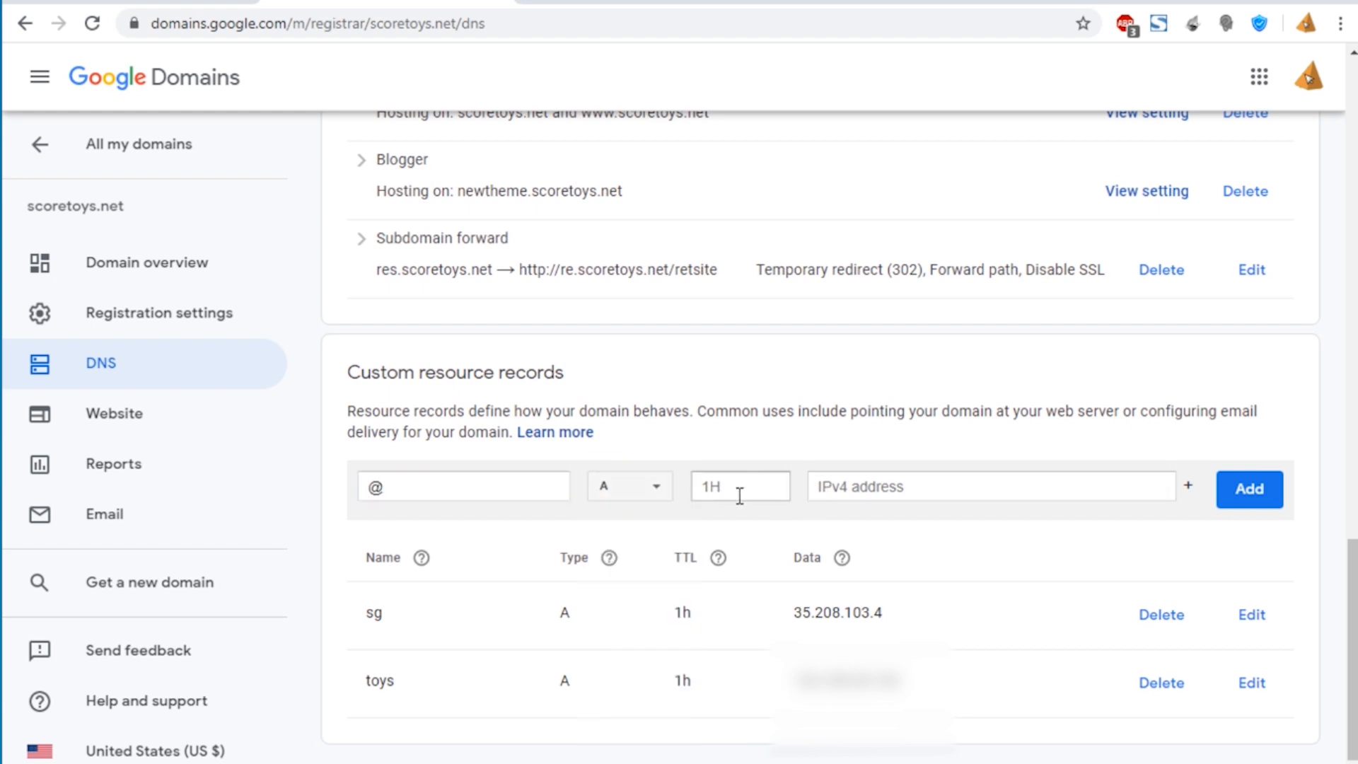
click(854, 493)
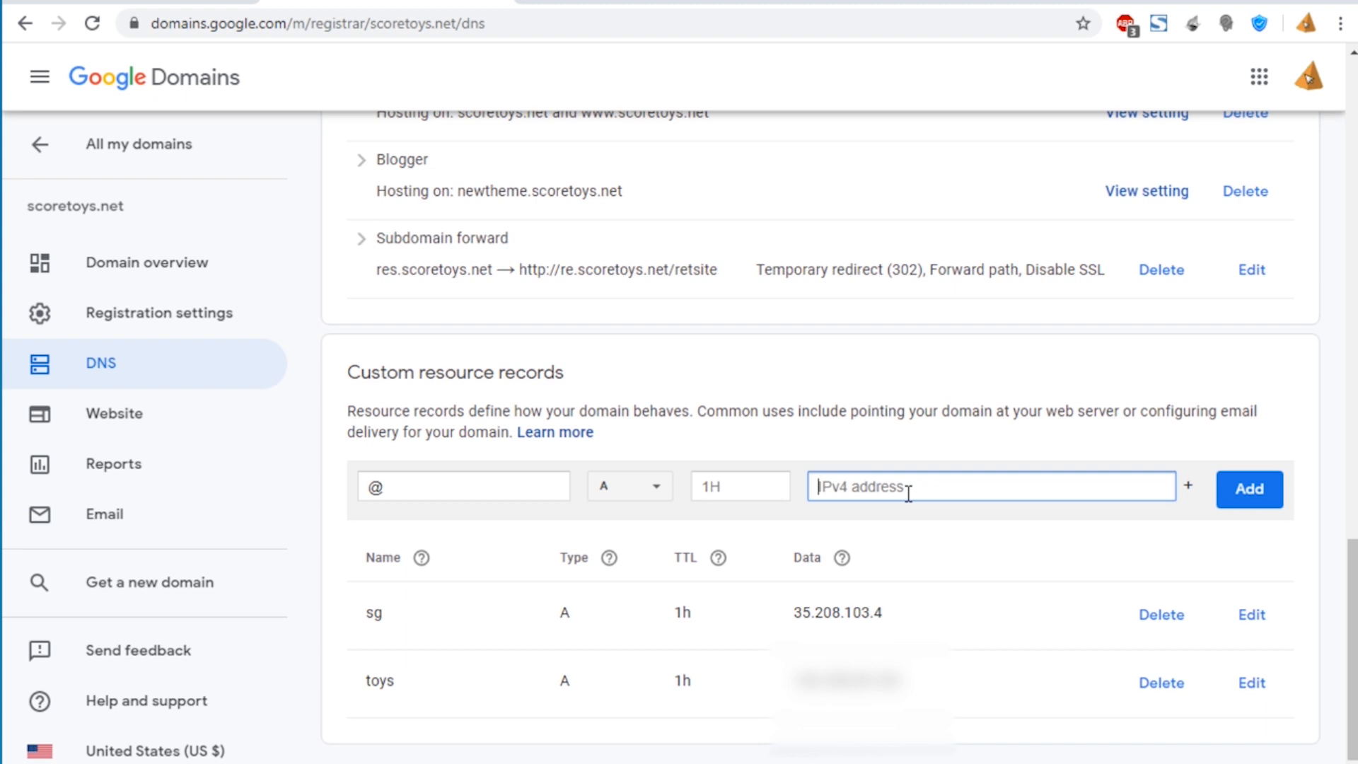
Step: Copy the IP address 35.208.103.4 from SiteGround's site information and return to the DNS page in Google Domains
click(234, 2)
drag(481, 437, 615, 453)
right_click(522, 448)
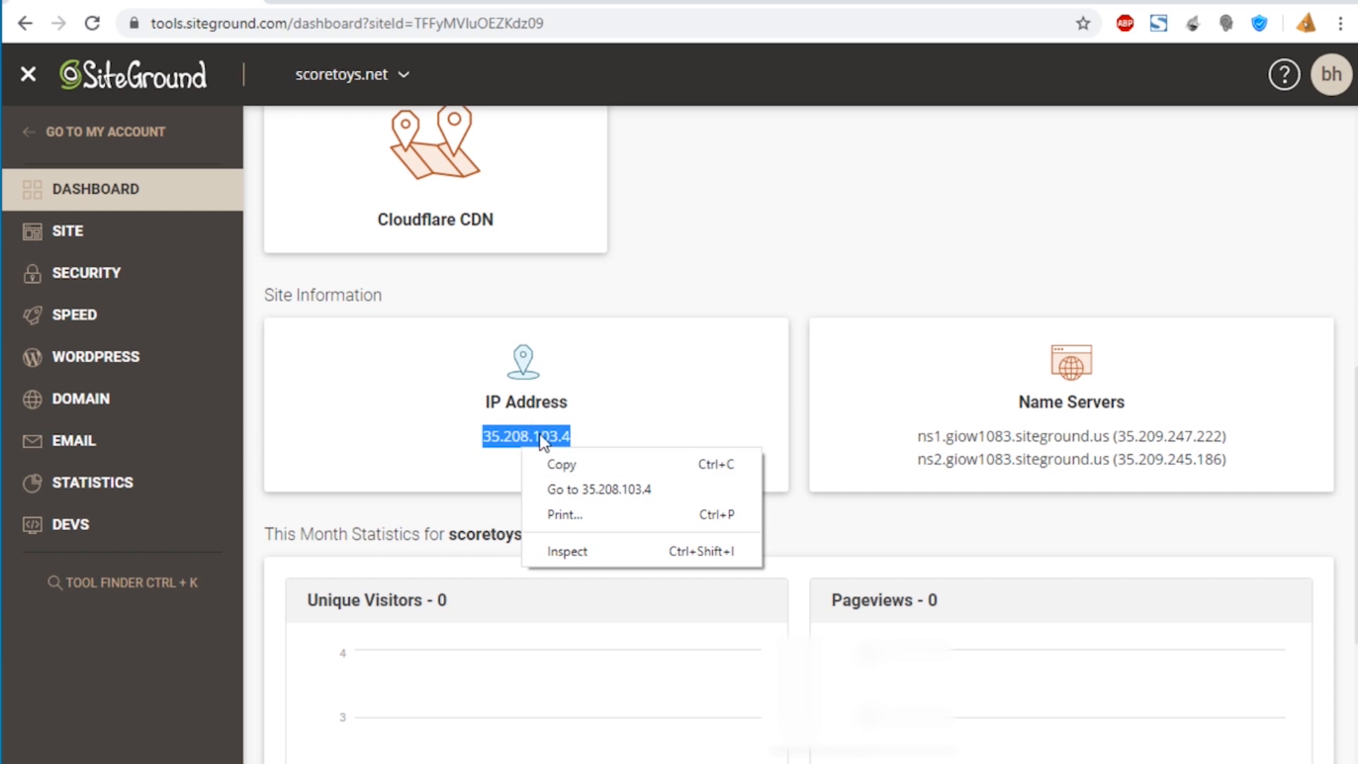
click(562, 463)
click(403, 3)
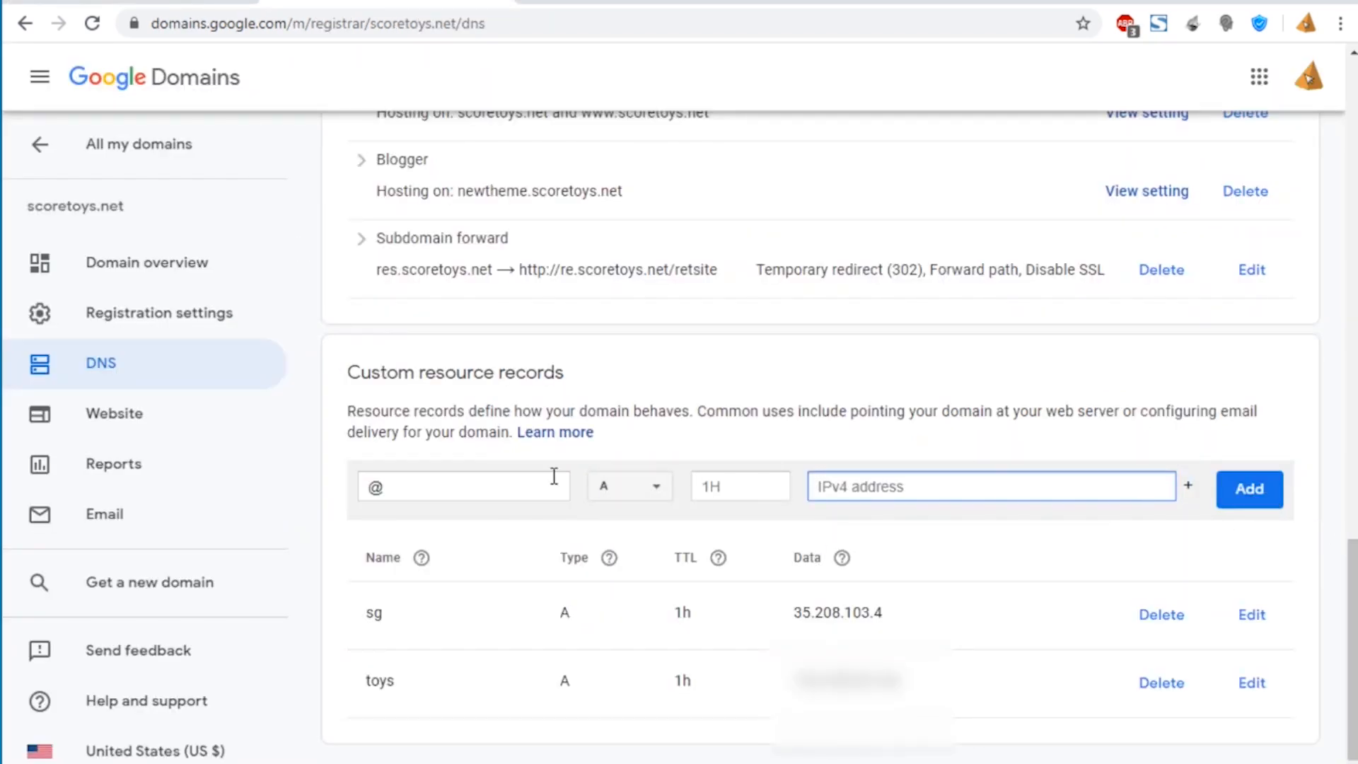
Step: Fill in the custom resource record with the name www, type CNAME and domain name scoretoys.net
click(436, 483)
drag(436, 484, 341, 465)
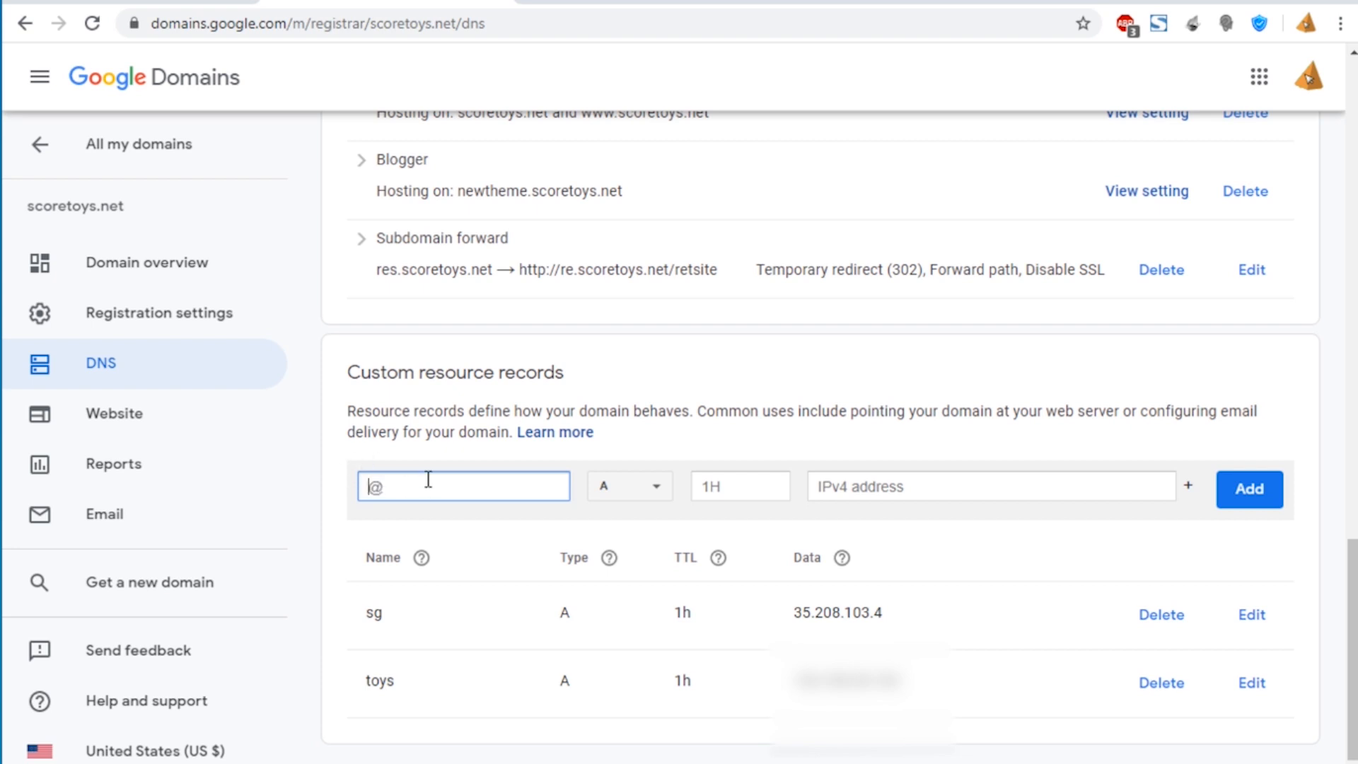
text(www)
click(626, 494)
click(630, 561)
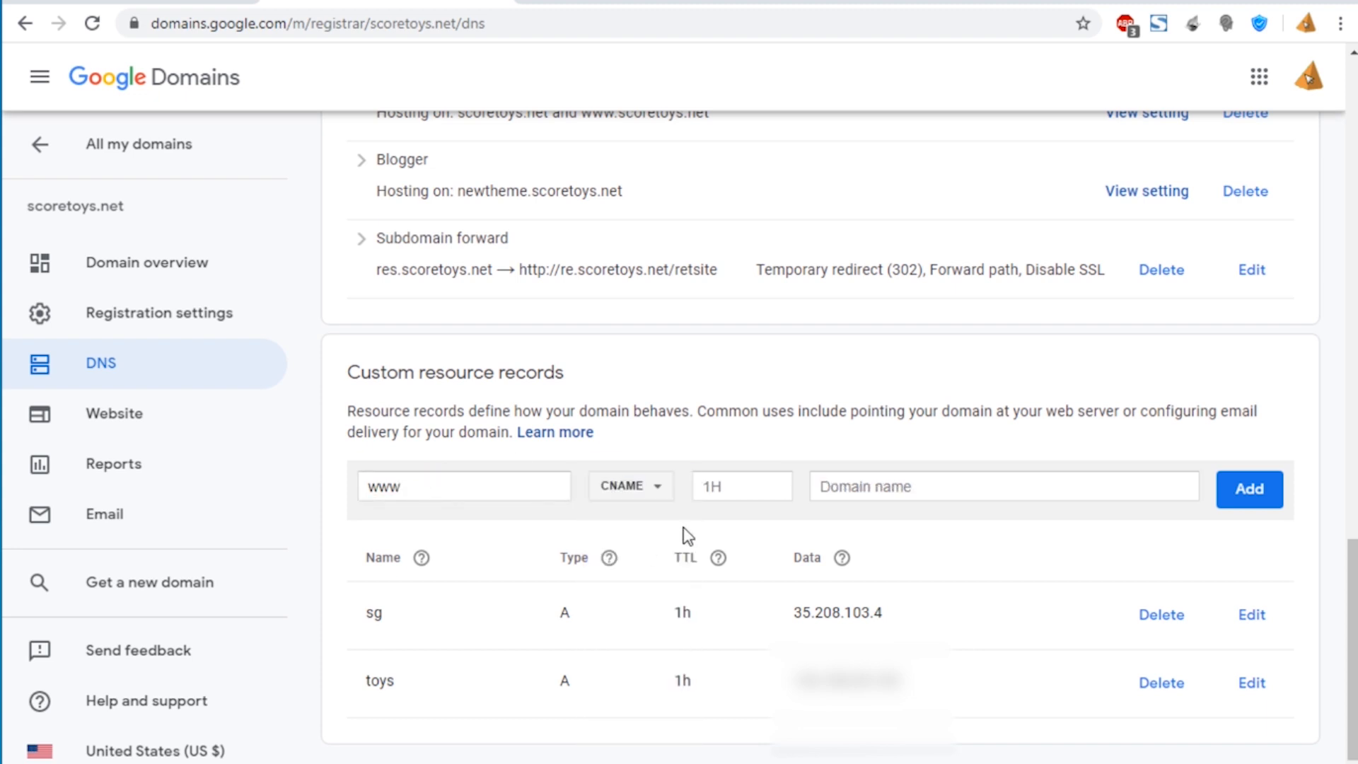
click(847, 488)
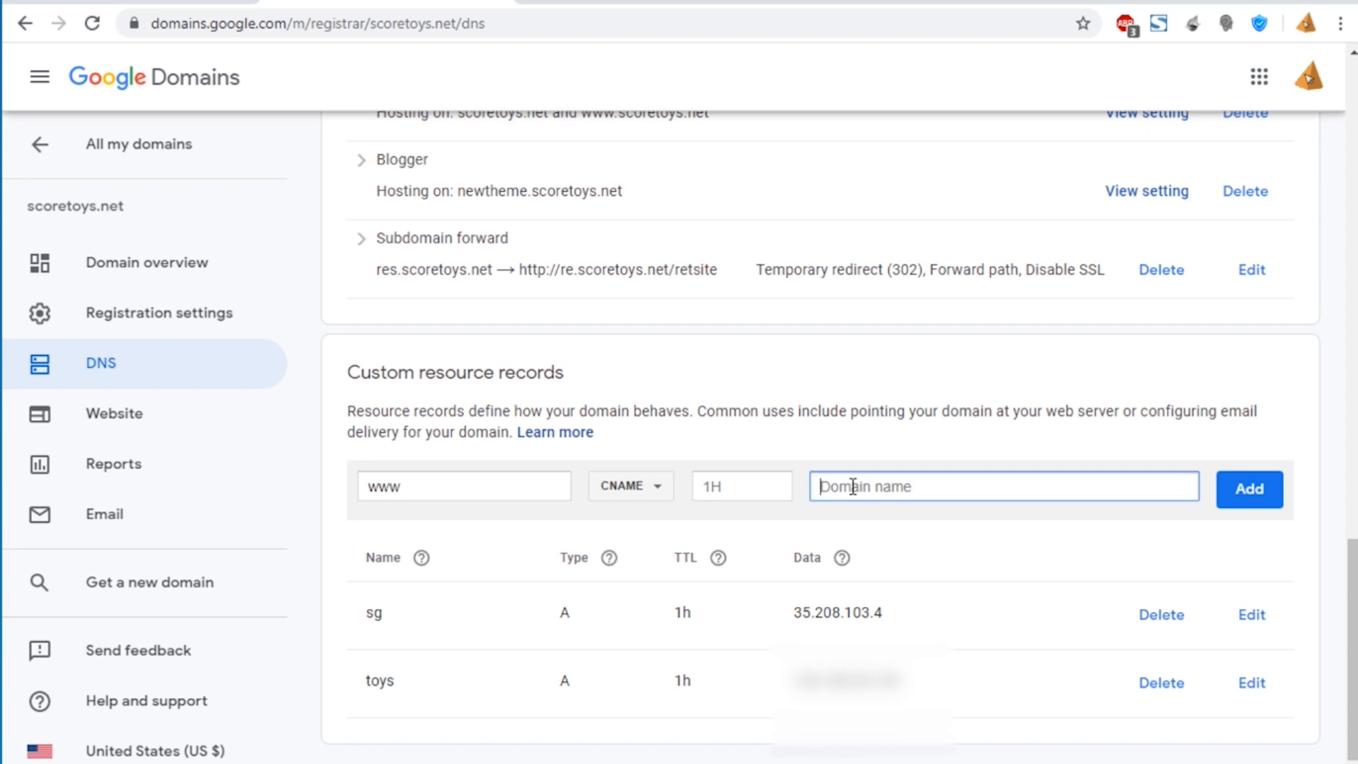
text(scoretoys.net)
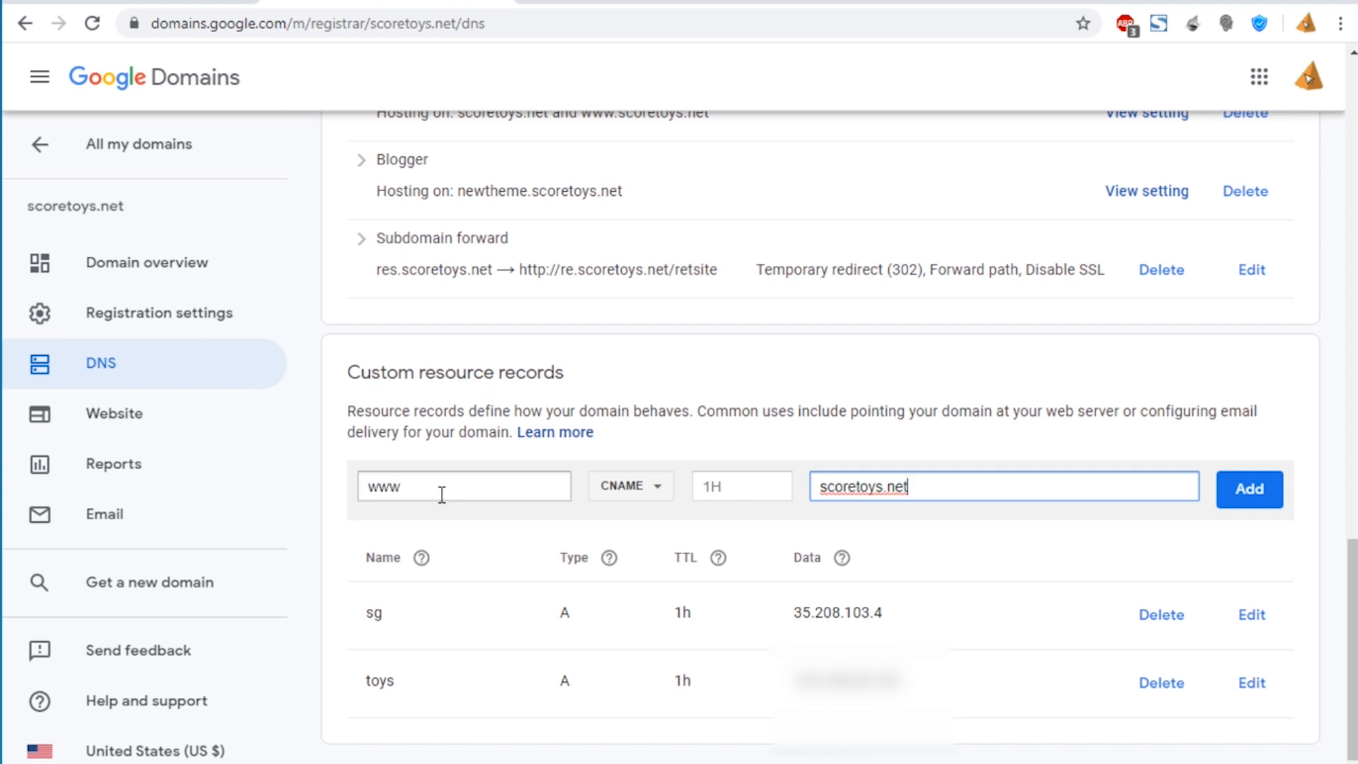
Step: Clear the www name and the scoretoys.net domain name from the unsaved CNAME record
drag(439, 491, 342, 477)
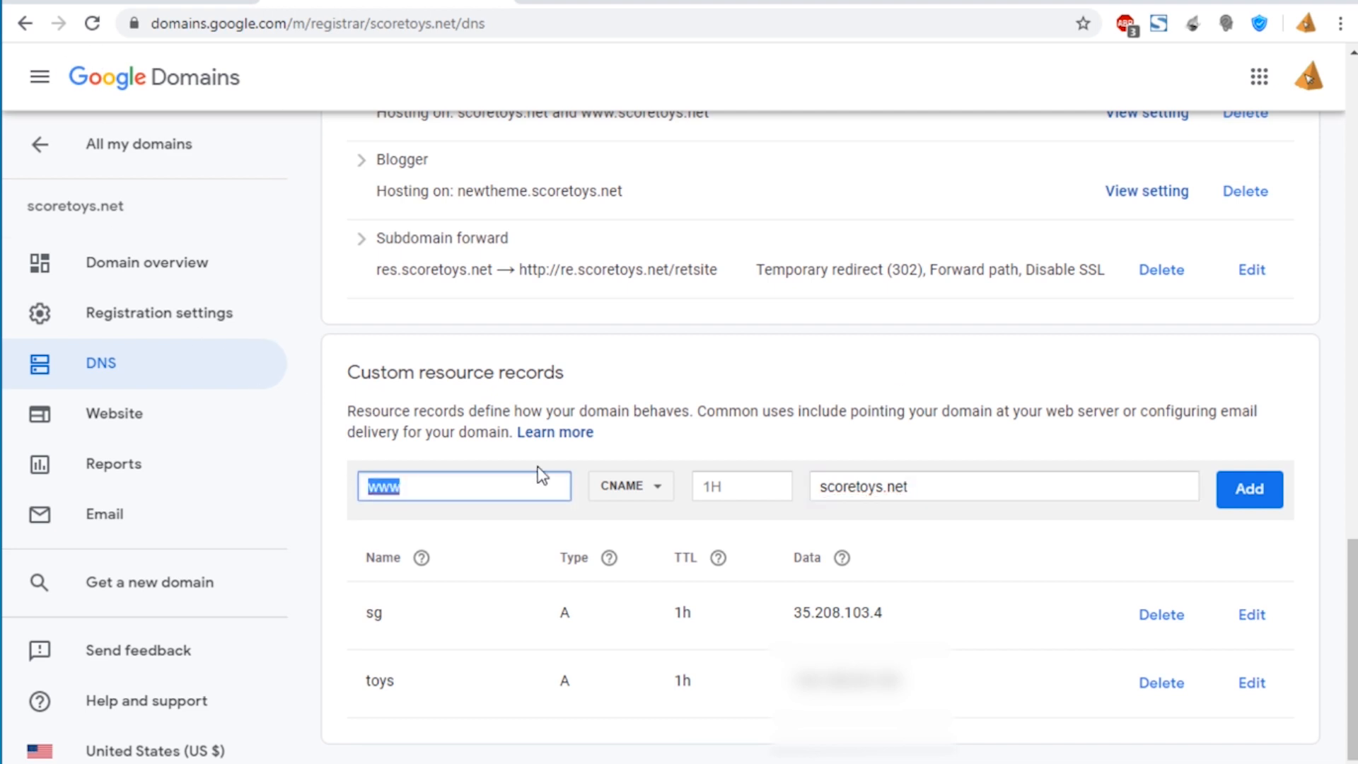
key(BackSpace)
drag(924, 486, 818, 488)
key(BackSpace)
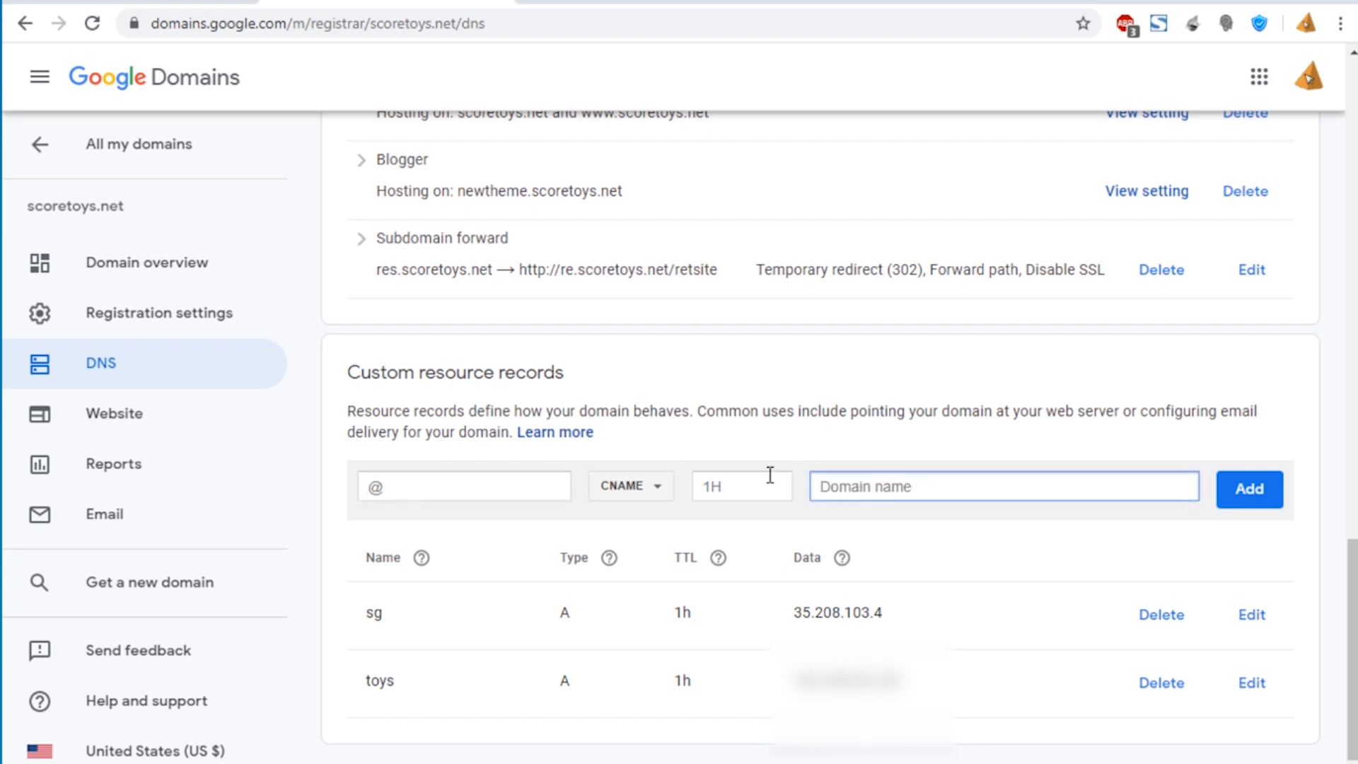
click(693, 393)
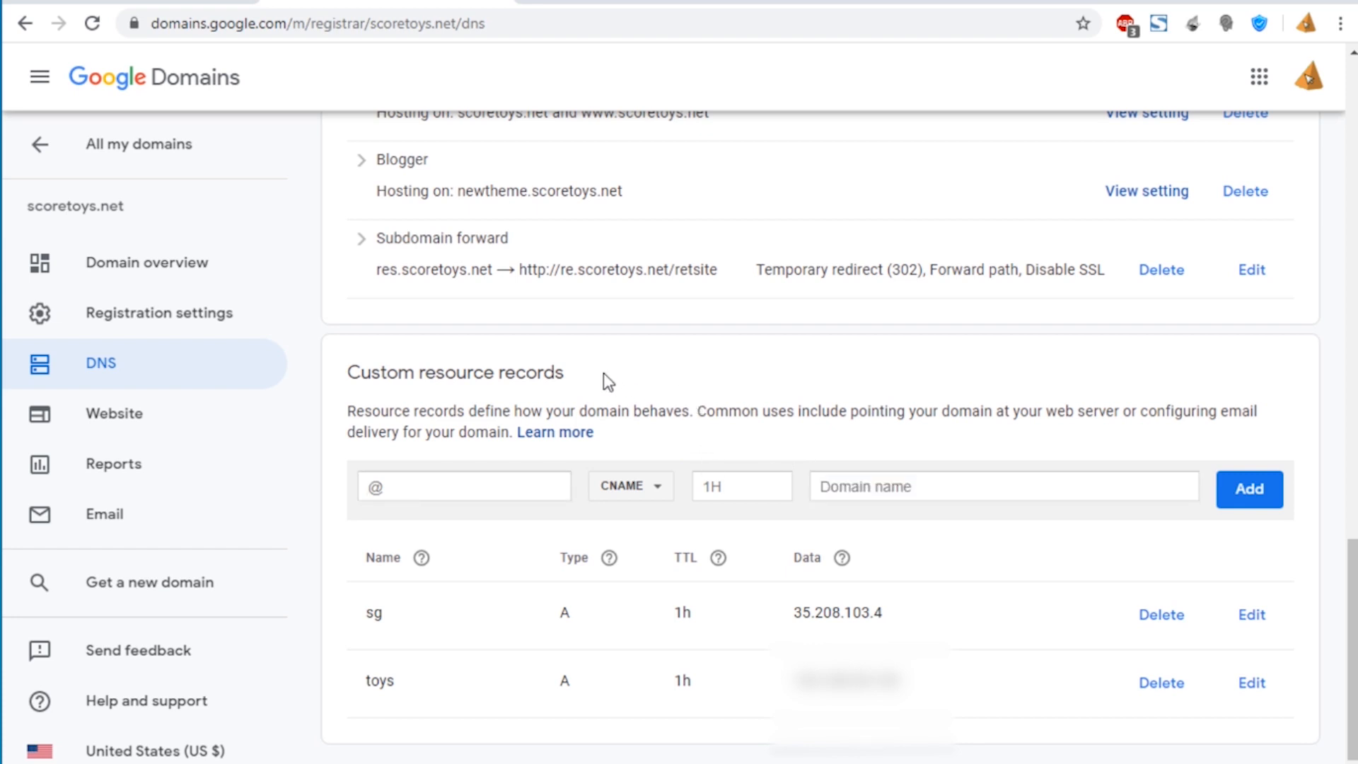
Step: Copy the name sg from the existing record into the new custom resource record and set its type to A
scroll(535, 401, up, 3)
scroll(530, 407, down, 2)
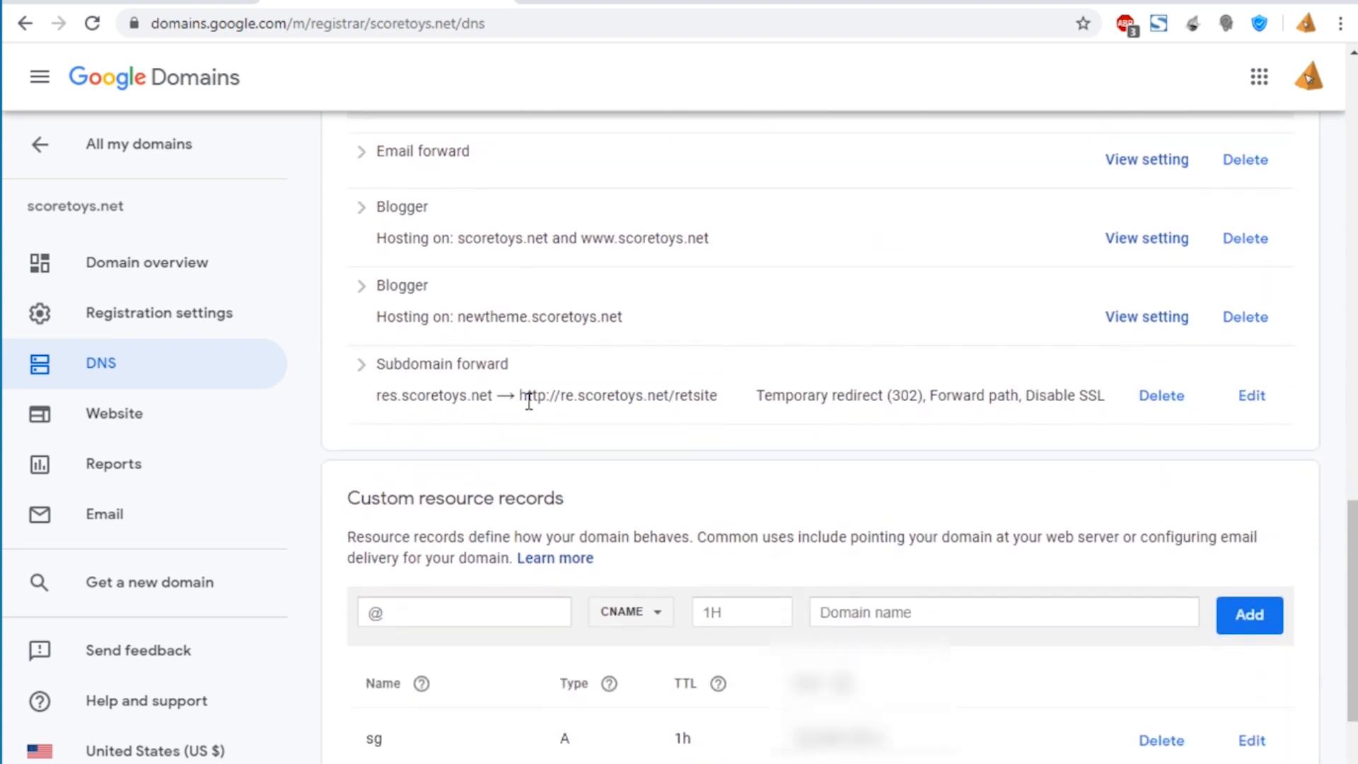
scroll(532, 411, down, 2)
click(388, 485)
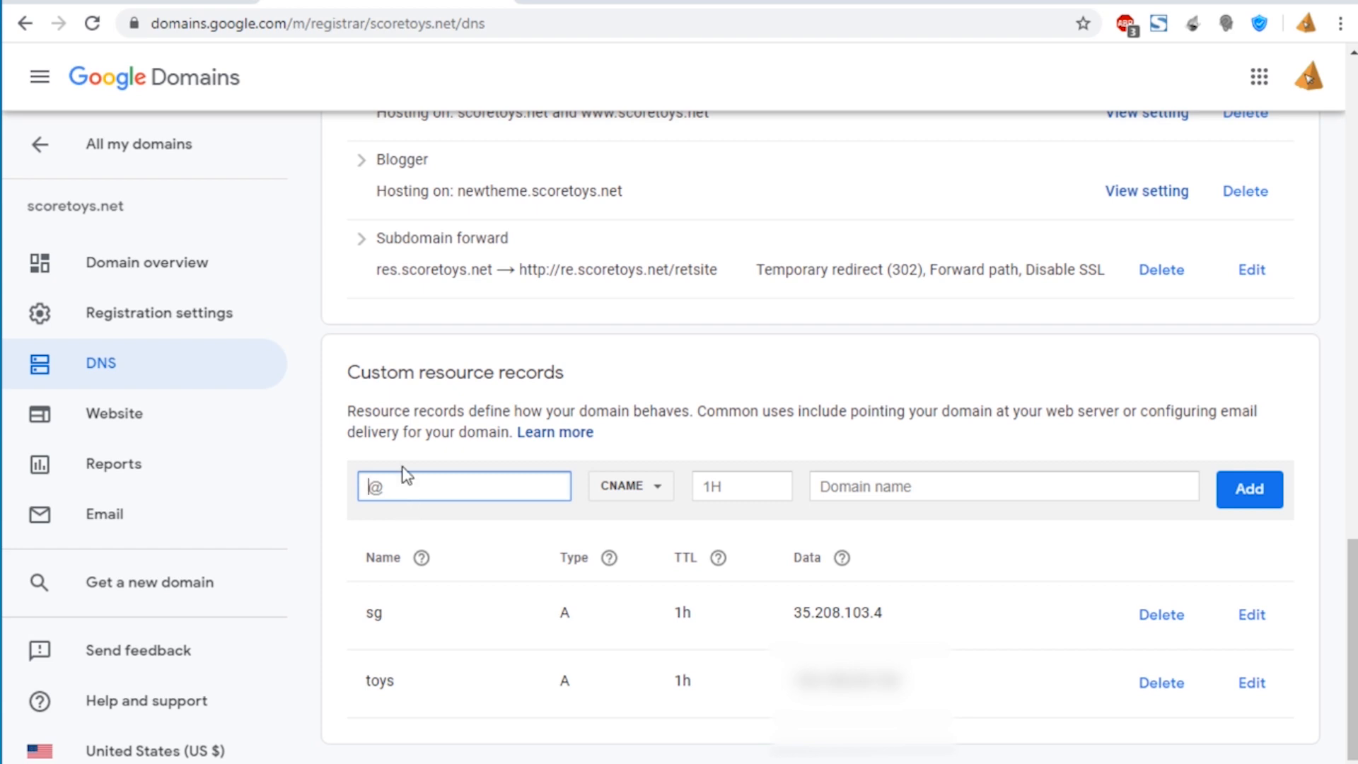
drag(385, 611, 370, 616)
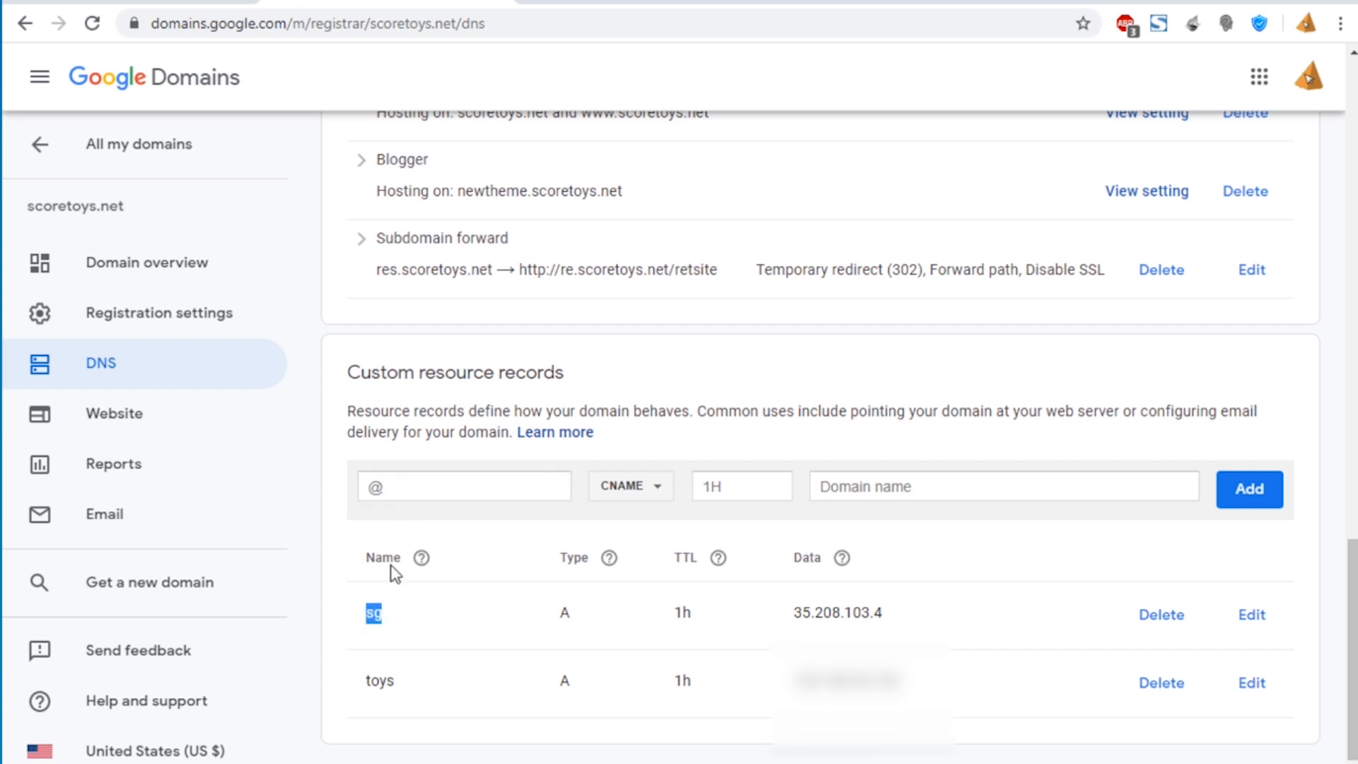
click(376, 612)
drag(383, 616, 371, 617)
drag(386, 618, 369, 617)
key(ctrl+c)
click(376, 488)
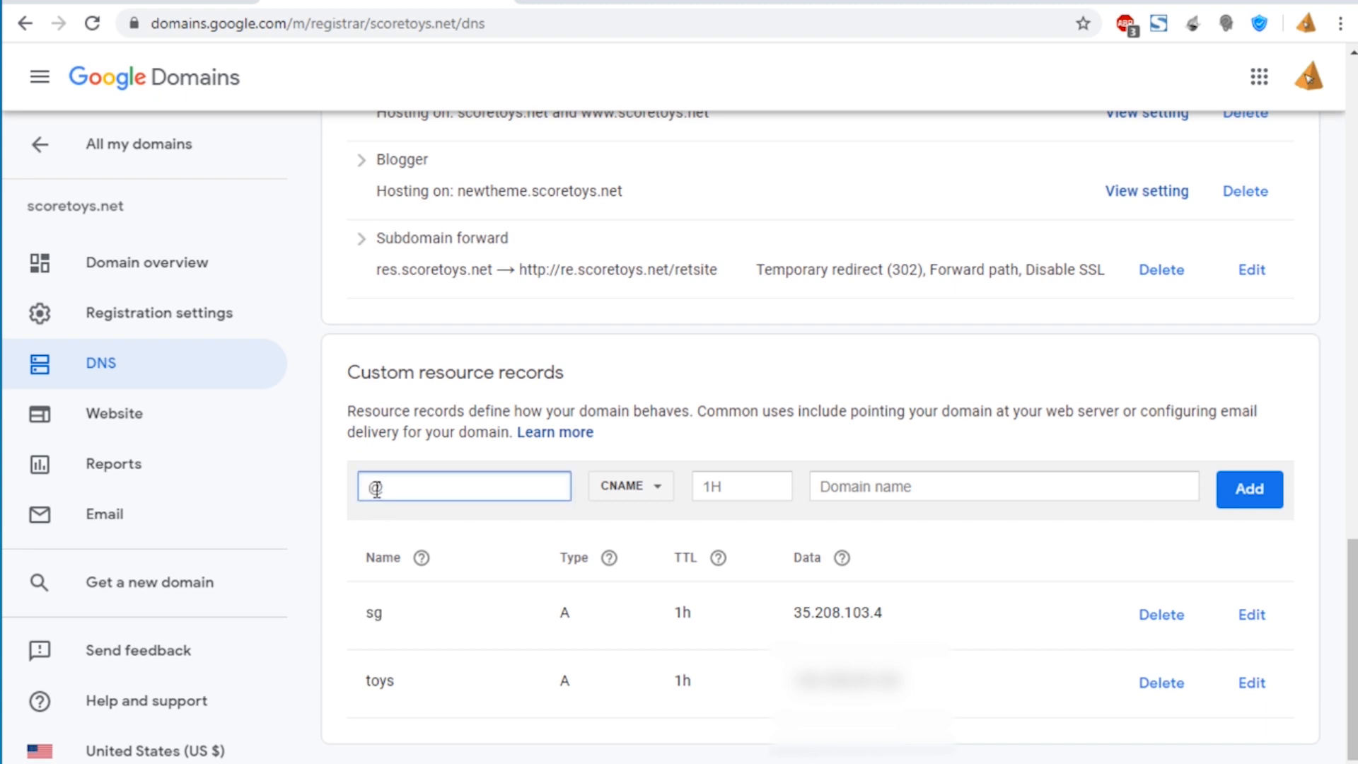
key(ctrl+v)
click(642, 495)
click(631, 405)
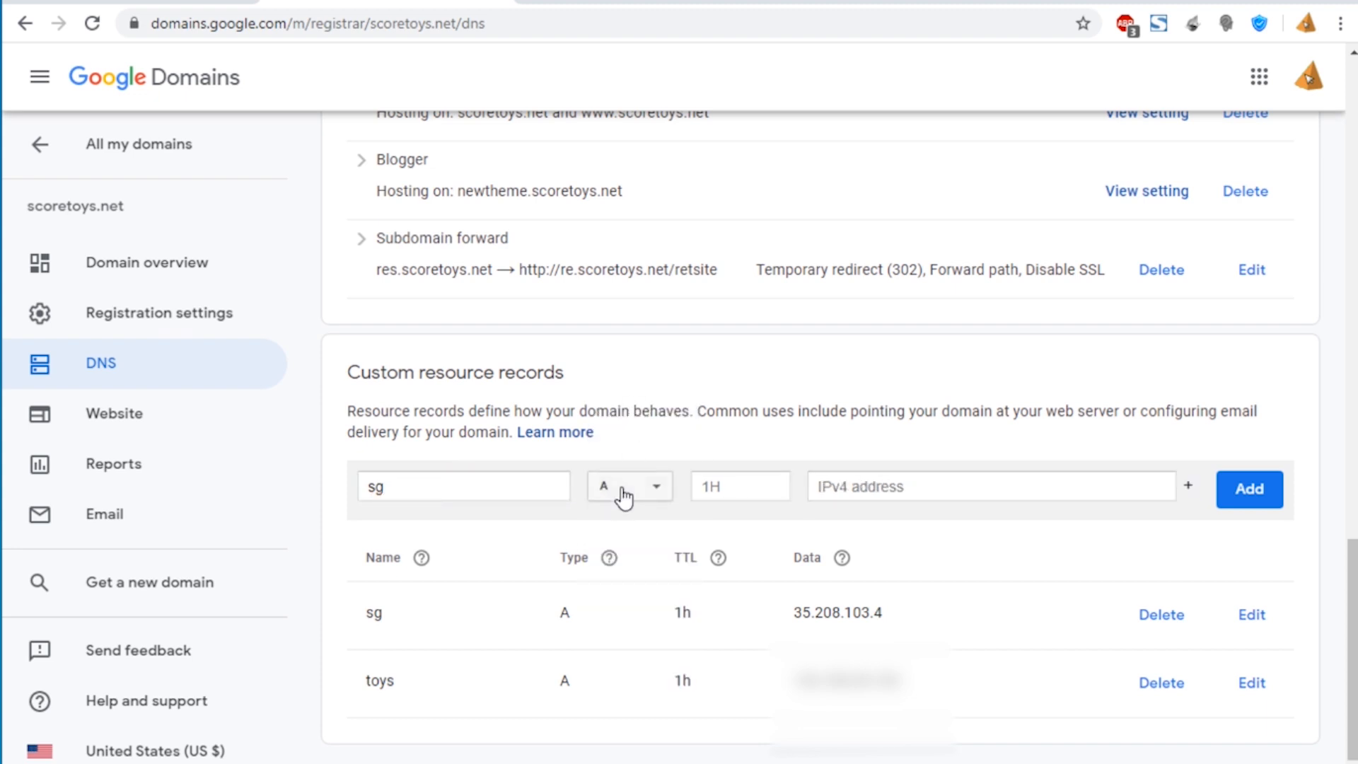
Step: Copy the IP address 35.208.103.4 from the existing sg record into the new record's IPv4 address
drag(794, 612, 881, 611)
right_click(871, 617)
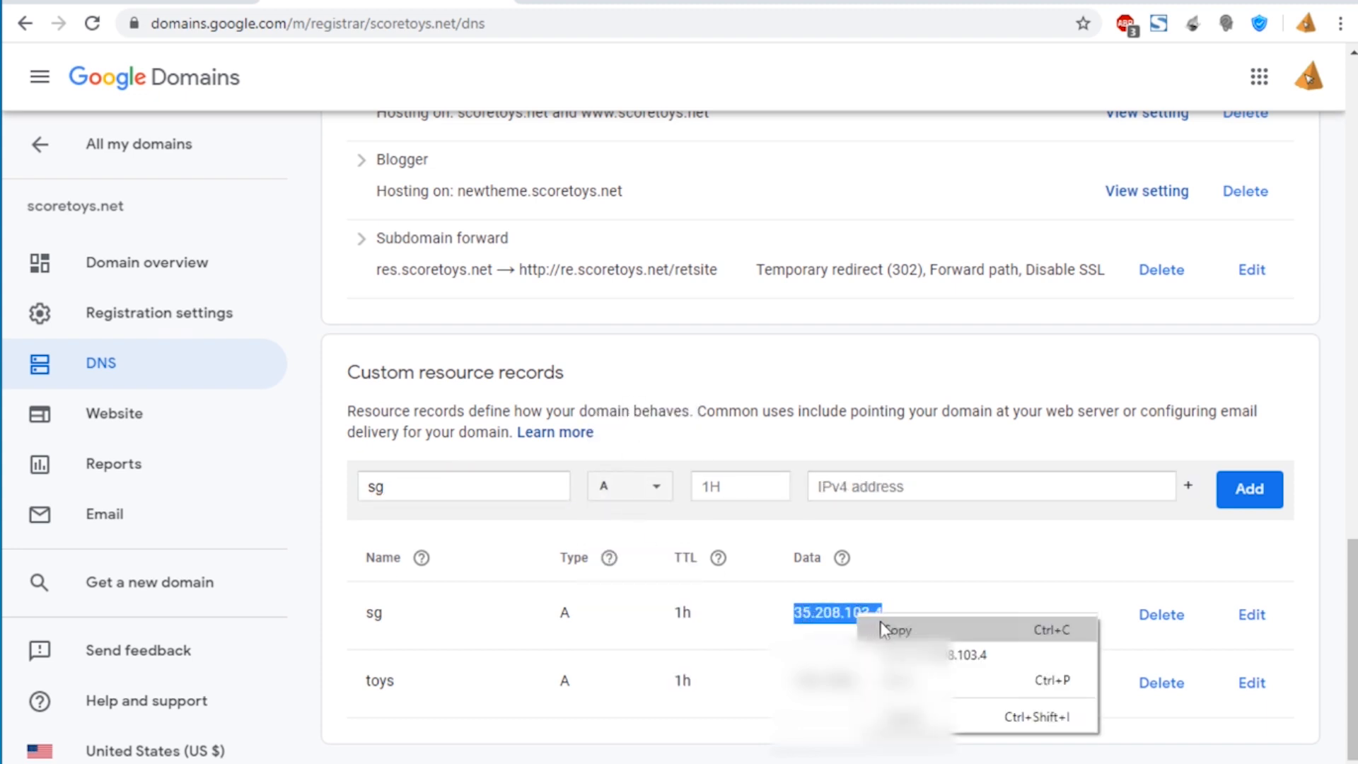
click(893, 627)
click(884, 486)
right_click(877, 486)
click(956, 646)
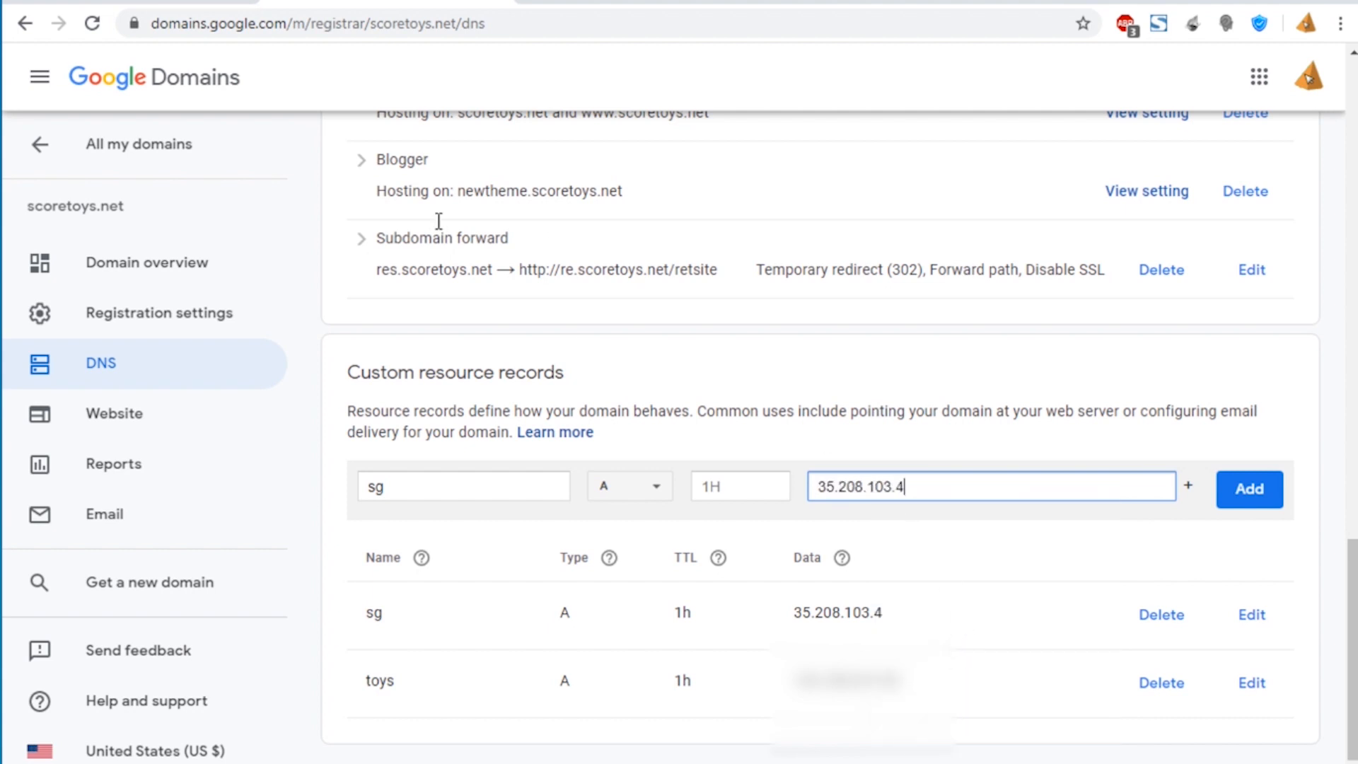
Step: Check the IP address in SiteGround's site information against the existing sg record in Google Domains
click(92, 4)
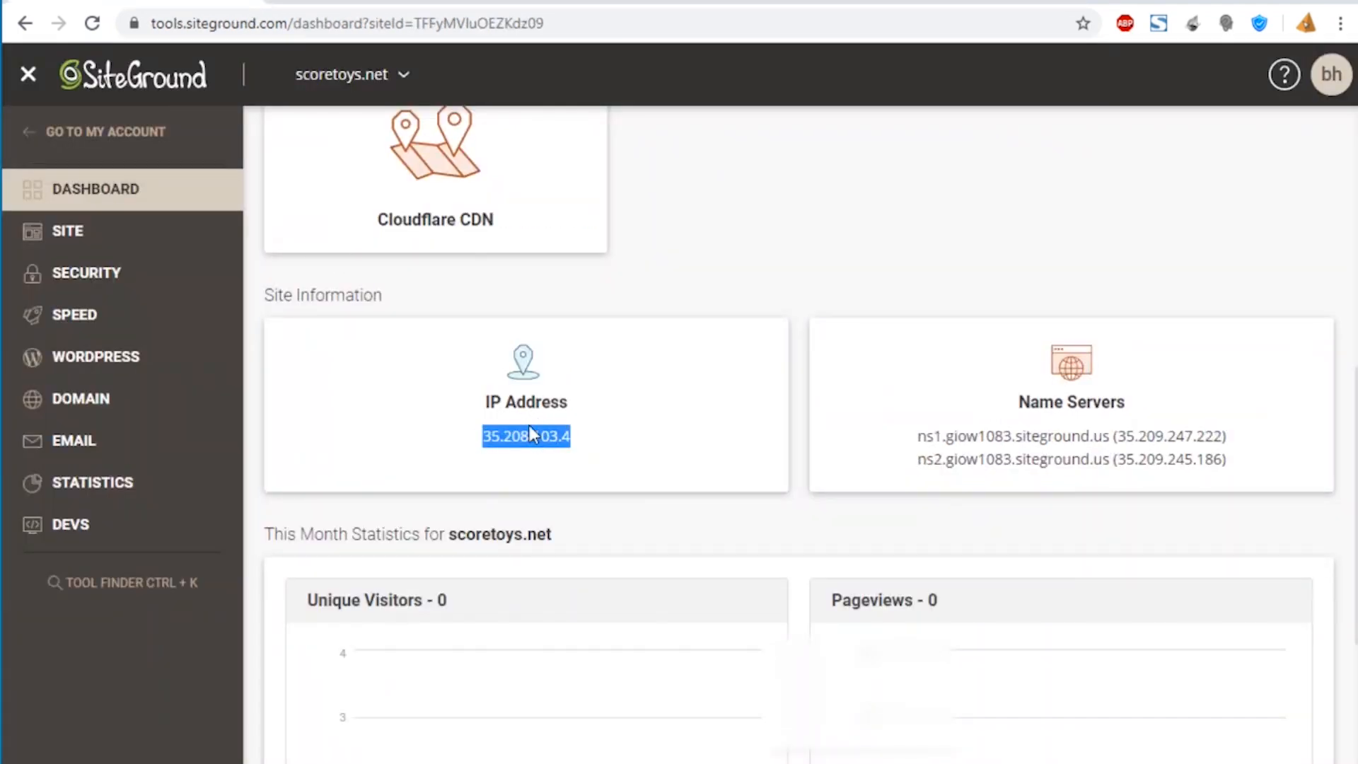
click(318, 2)
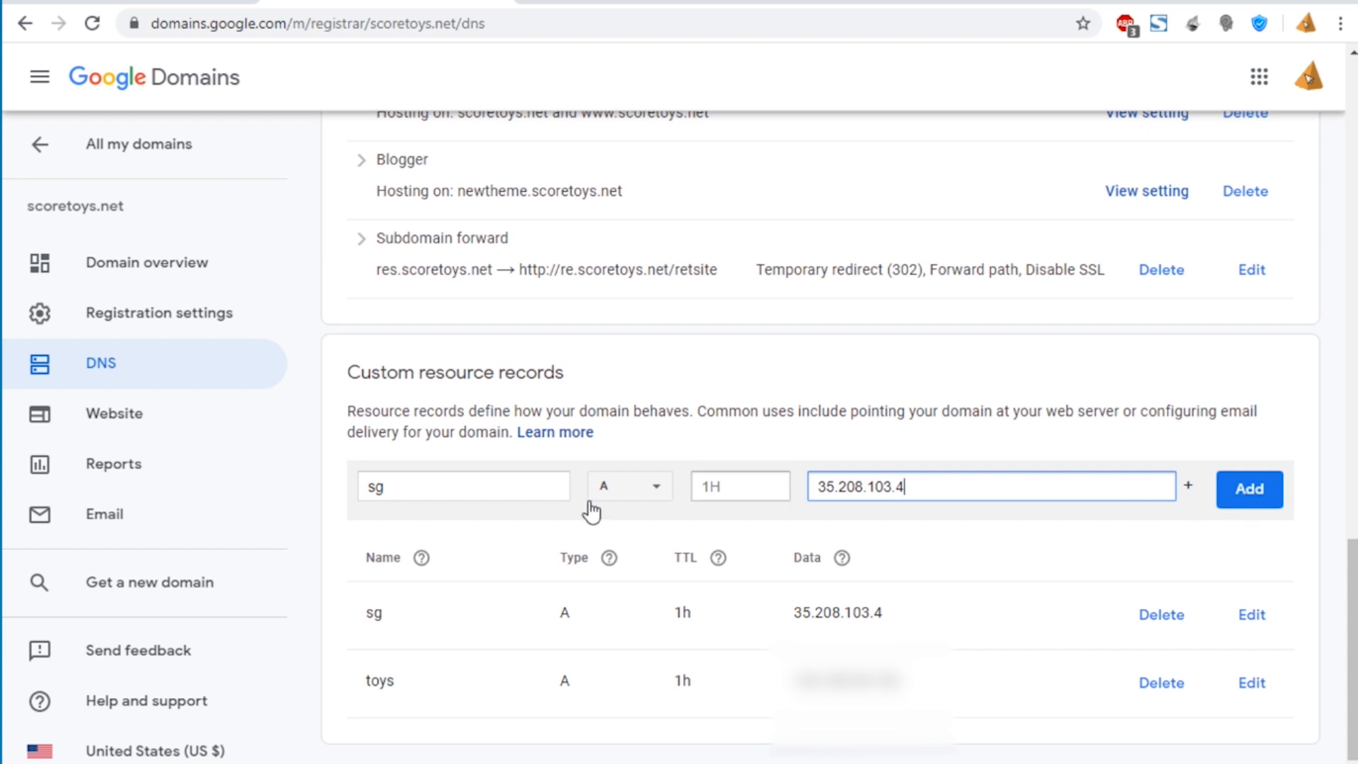
drag(352, 627, 1279, 637)
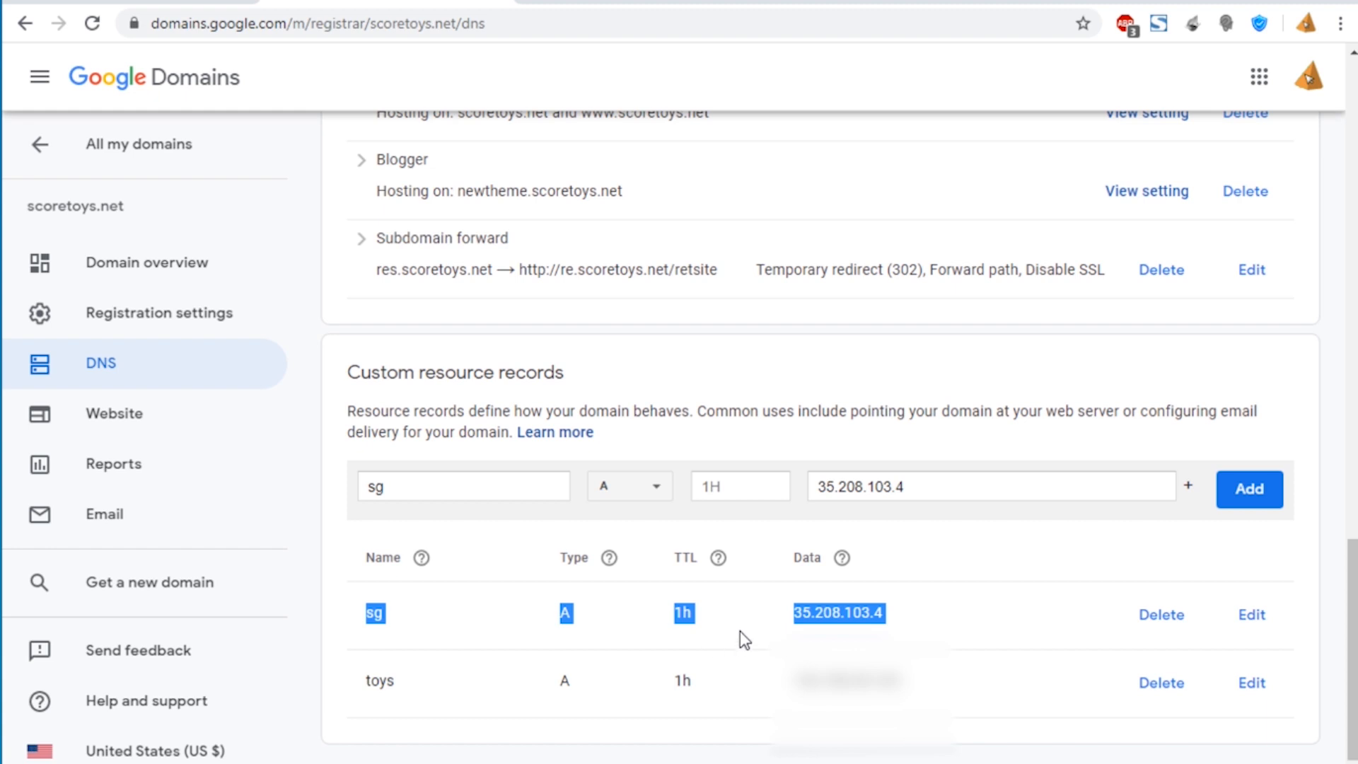
click(948, 553)
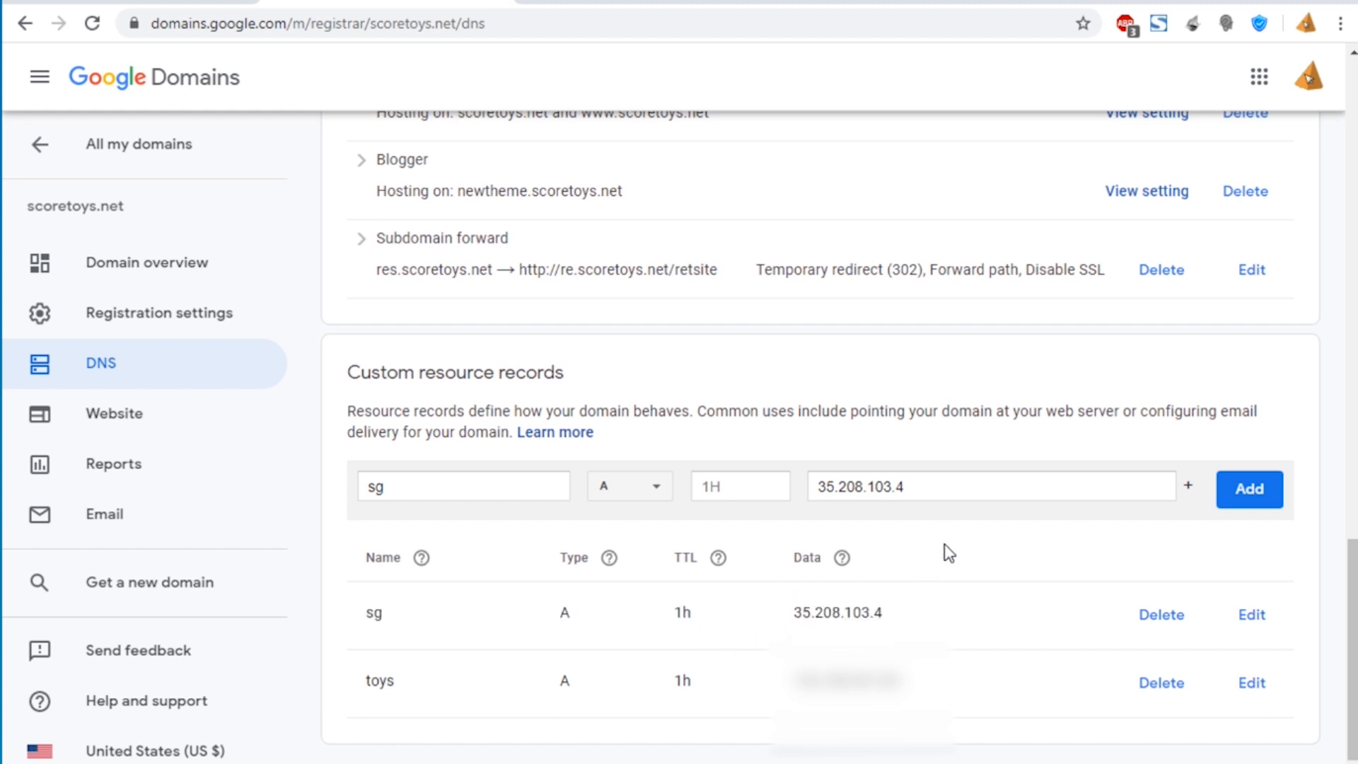